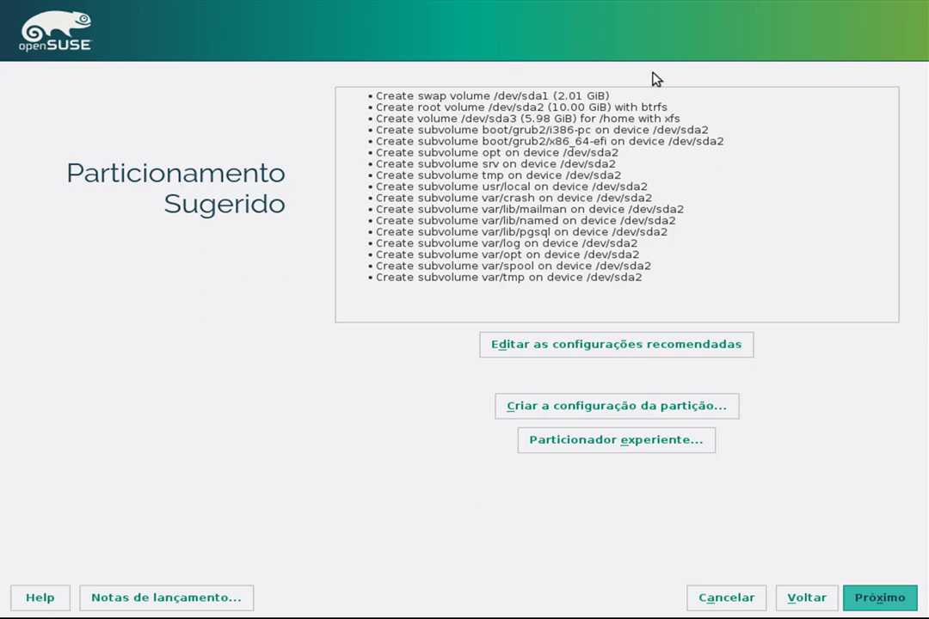
Accept the suggested partitioning and the clock settings with region Brazil and time zone Sao Paulo.
{"action": "left_click", "coordinate": [880, 604]}
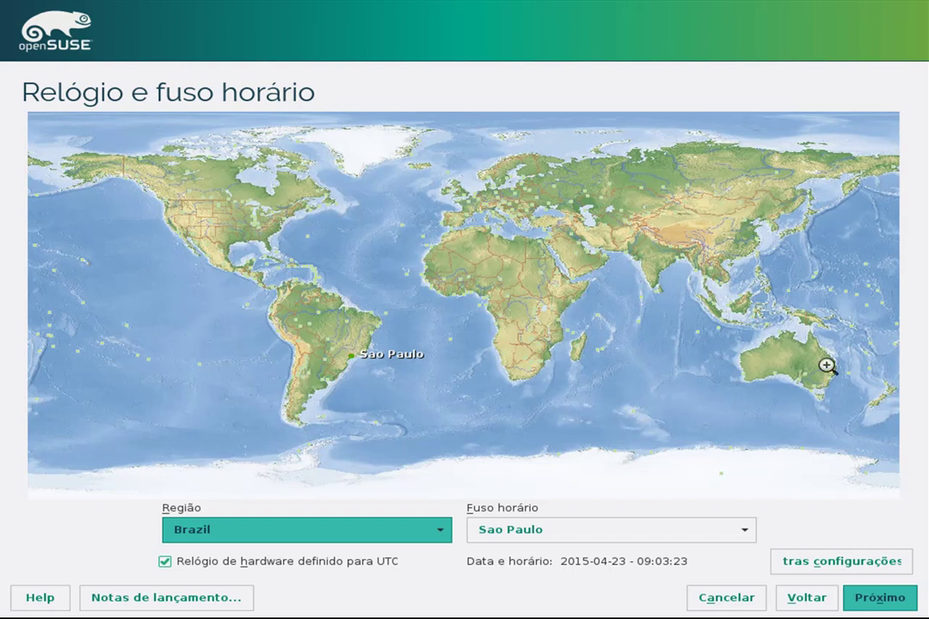
{"action": "left_click", "coordinate": [886, 604]}
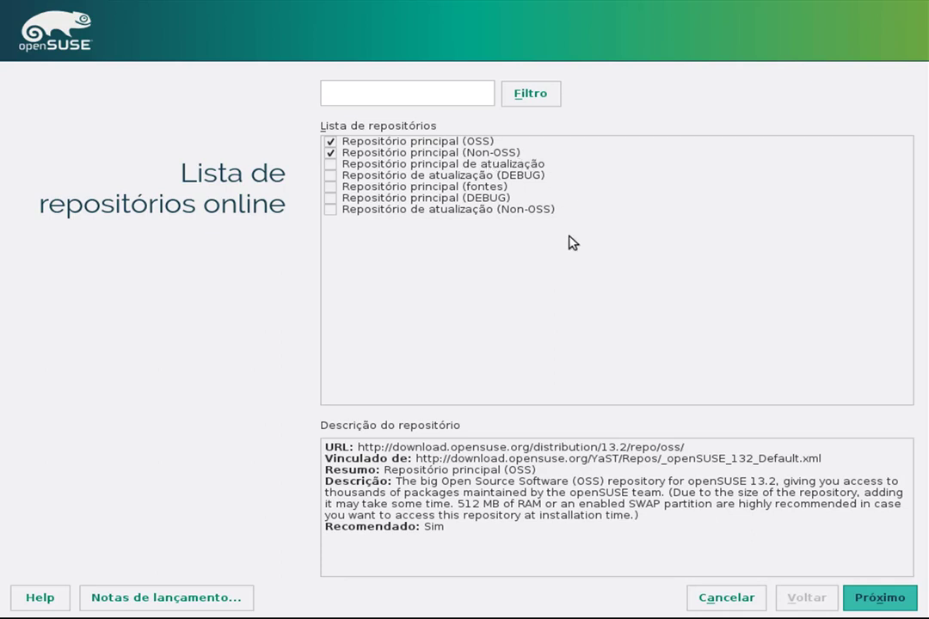
Enable the main update repository and the Non-OSS update repository, and continue with the online repository list.
{"action": "left_click", "coordinate": [331, 164]}
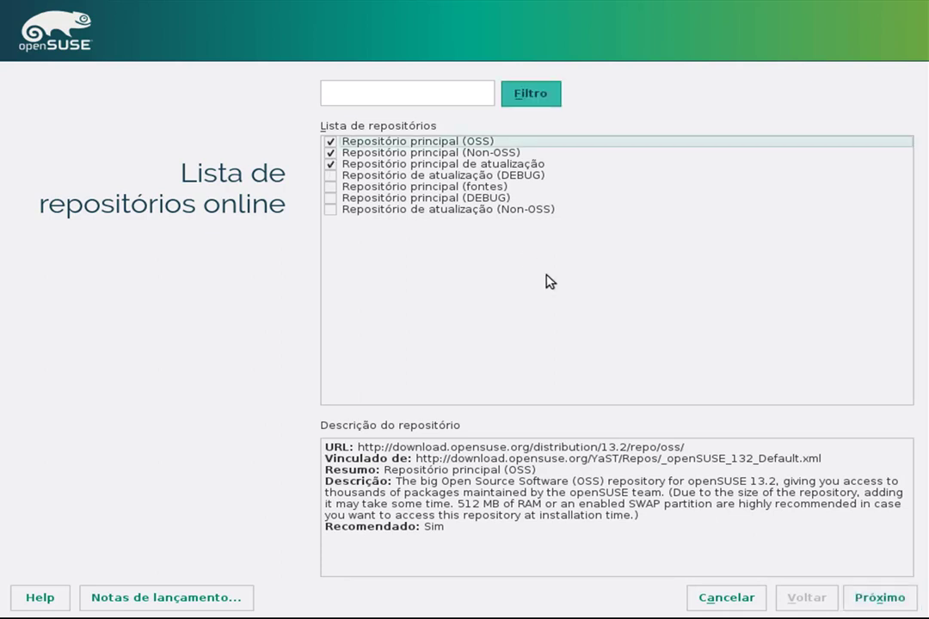
{"action": "left_click", "coordinate": [334, 213]}
{"action": "left_click", "coordinate": [886, 602]}
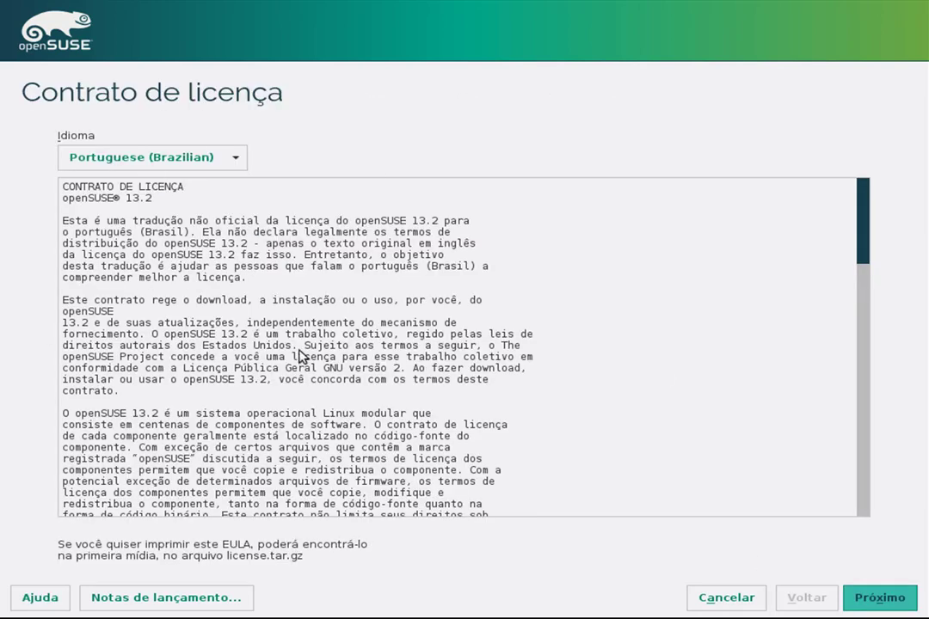
Continue past the openSUSE 13.2 license agreement and keep KDE Desktop as the desktop environment.
{"action": "left_click", "coordinate": [878, 599]}
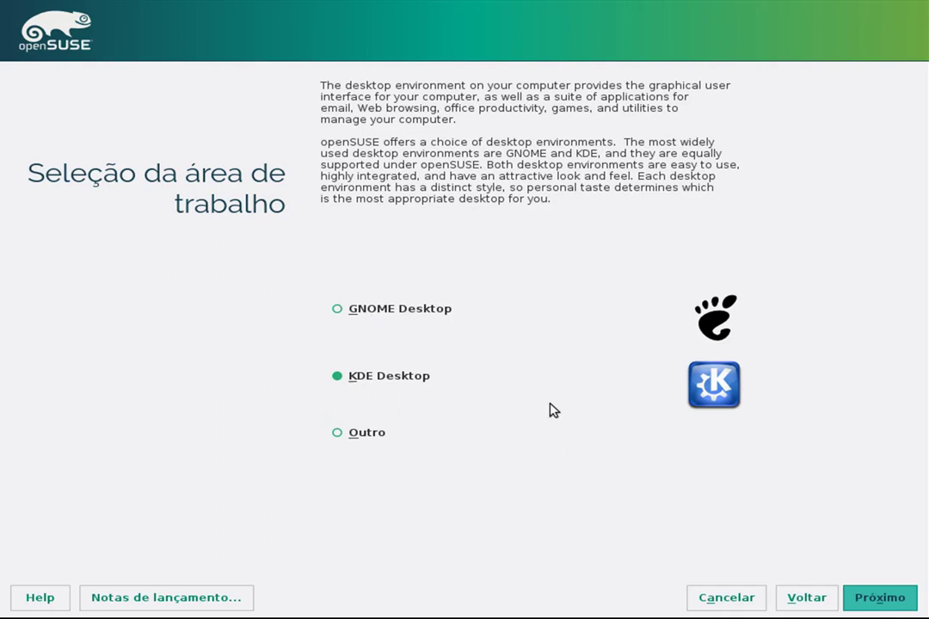
{"action": "left_click", "coordinate": [879, 597]}
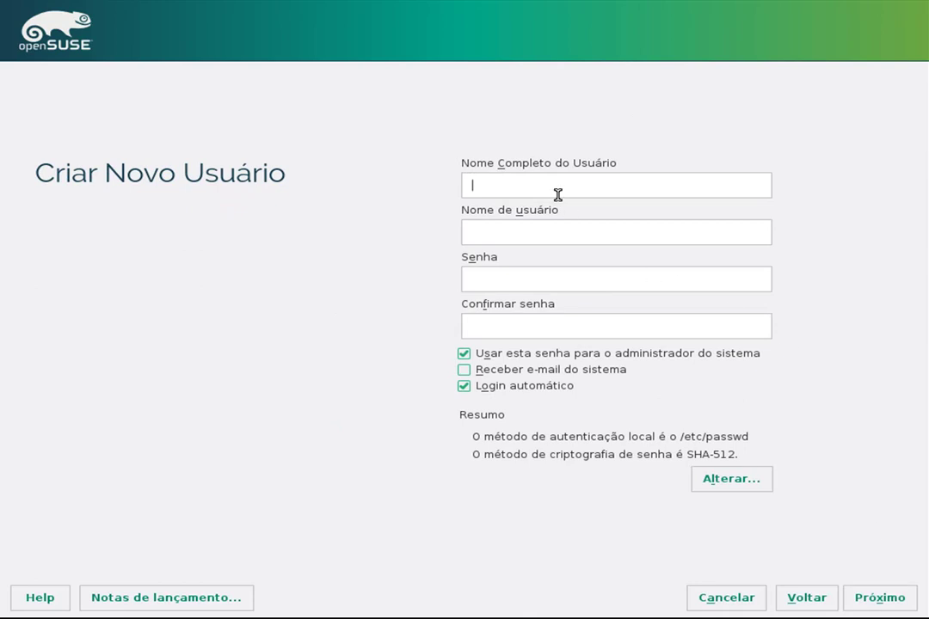
Enter the new user's full name, then enter and confirm the account password.
{"action": "type", "text": "Fábio dos Reis"}
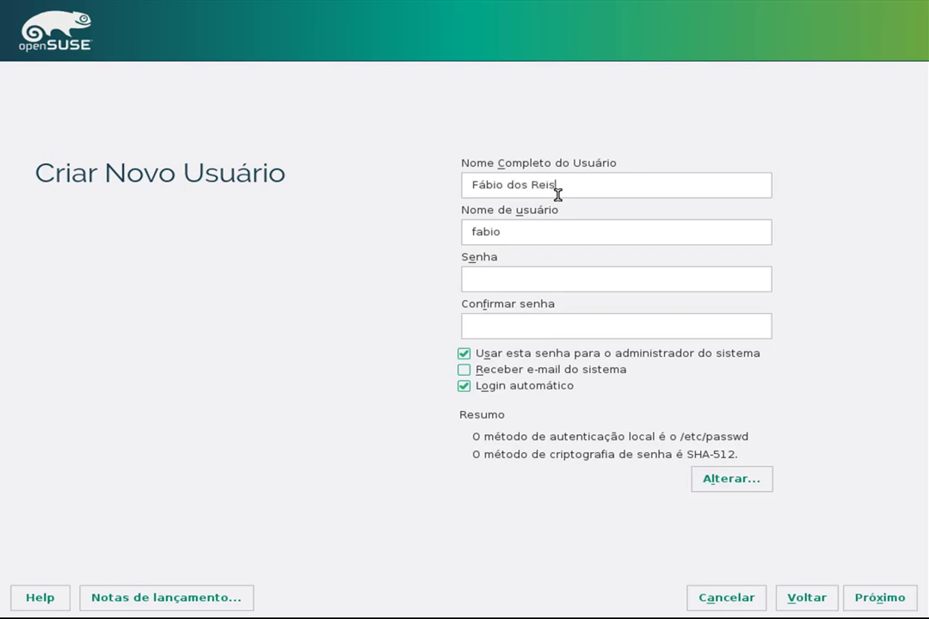
{"action": "key", "text": "Tab"}
{"action": "key", "text": "Tab"}
{"action": "type", "text": "********"}
{"action": "key", "text": "Tab"}
{"action": "type", "text": "********"}
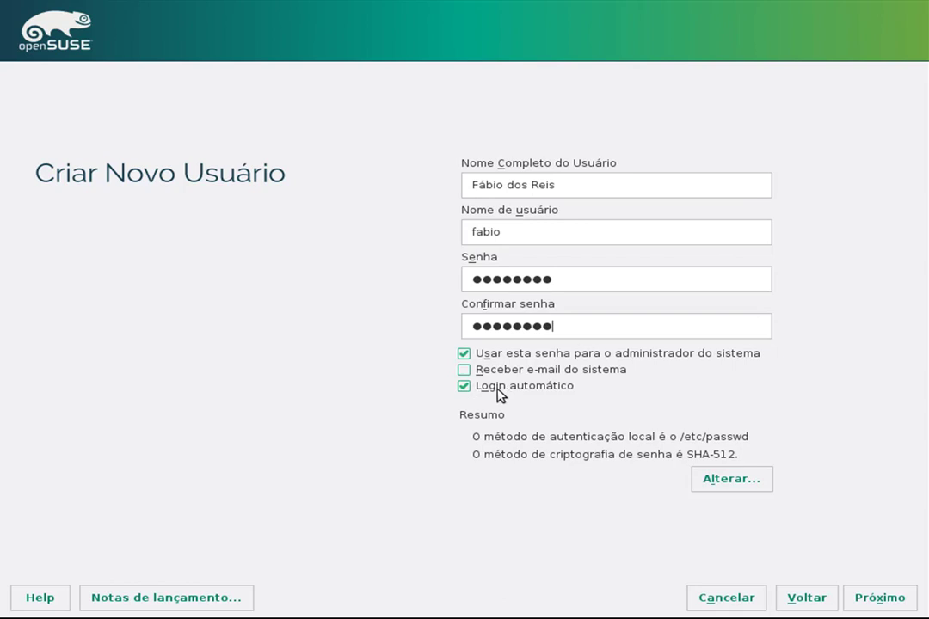
Disable automatic login and submit the new user, agreeing to use the simple password.
{"action": "left_click", "coordinate": [465, 389]}
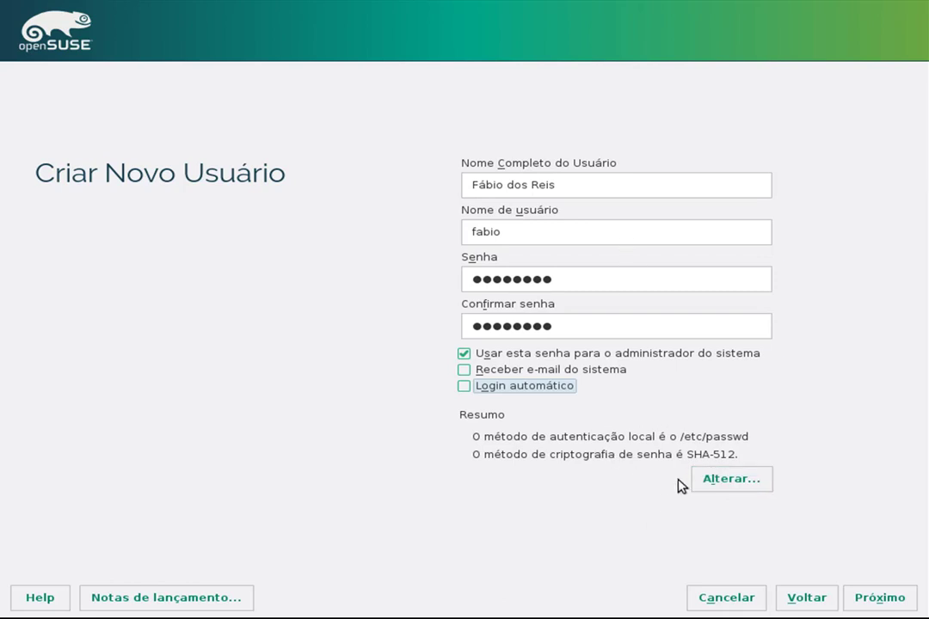
{"action": "left_click", "coordinate": [881, 600]}
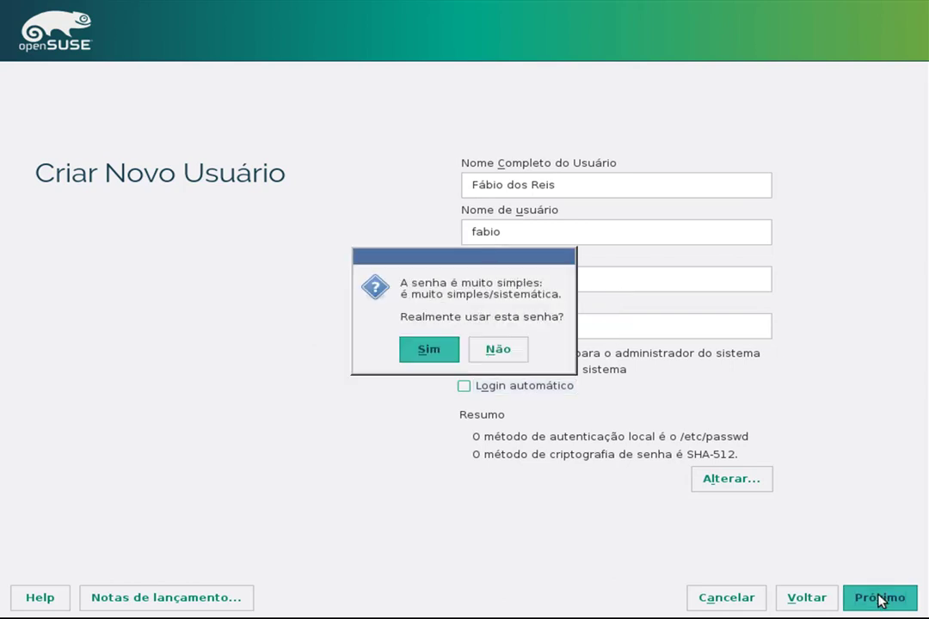
{"action": "left_click", "coordinate": [425, 351]}
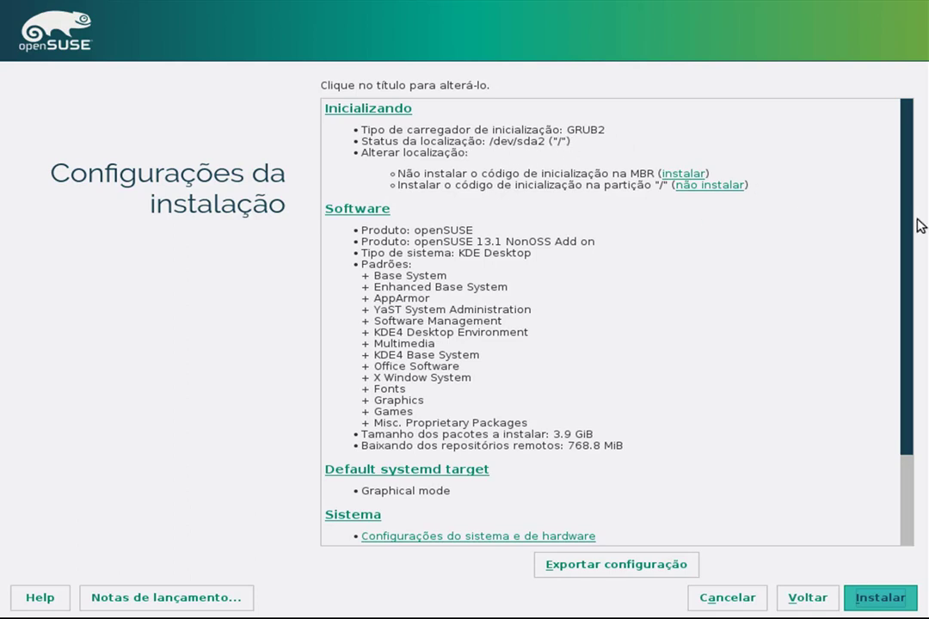
Review the installation settings and add the Documentation pattern to the software selection.
{"action": "scroll", "coordinate": [910, 255], "scroll_direction": "down", "scroll_amount": 1}
{"action": "left_click_drag", "start_coordinate": [910, 256], "coordinate": [909, 327]}
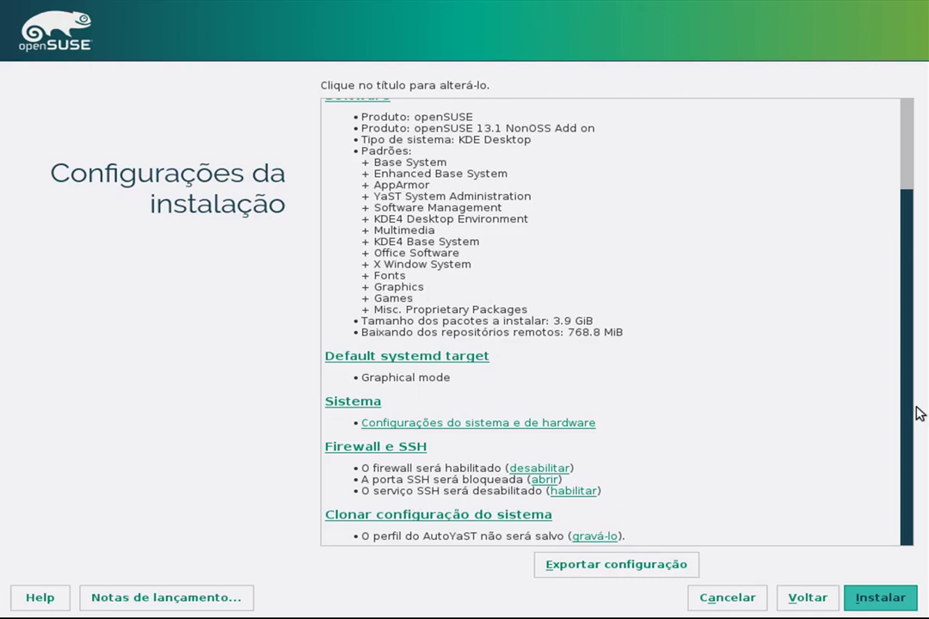
{"action": "left_click_drag", "start_coordinate": [910, 421], "coordinate": [912, 335]}
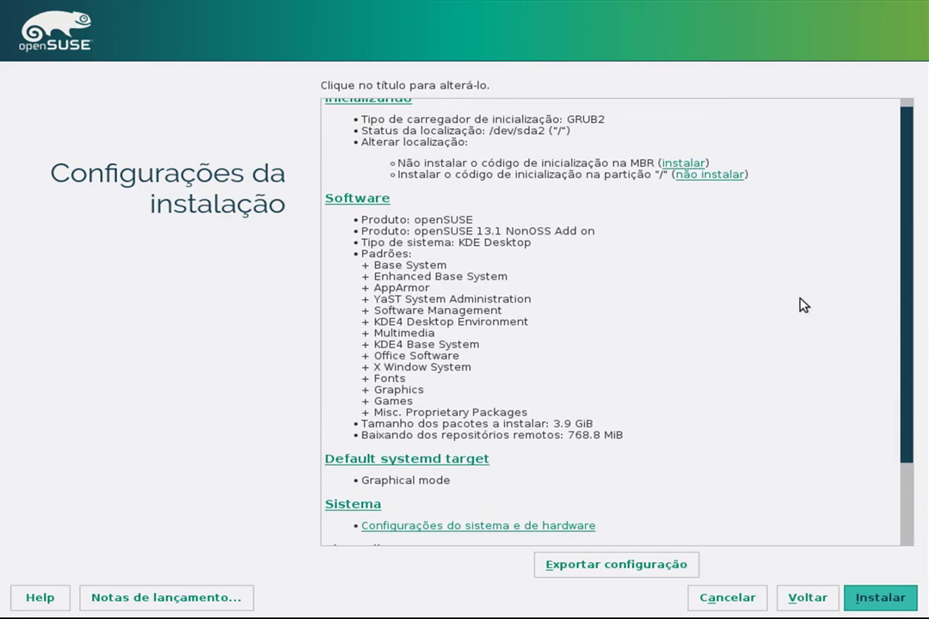
{"action": "left_click", "coordinate": [376, 200]}
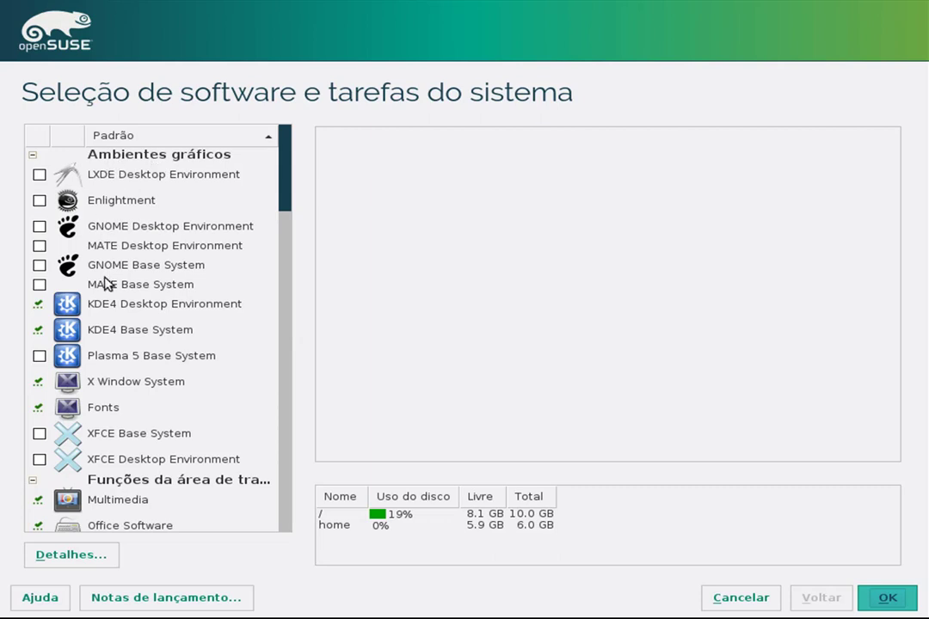
{"action": "left_click_drag", "start_coordinate": [291, 185], "coordinate": [276, 268]}
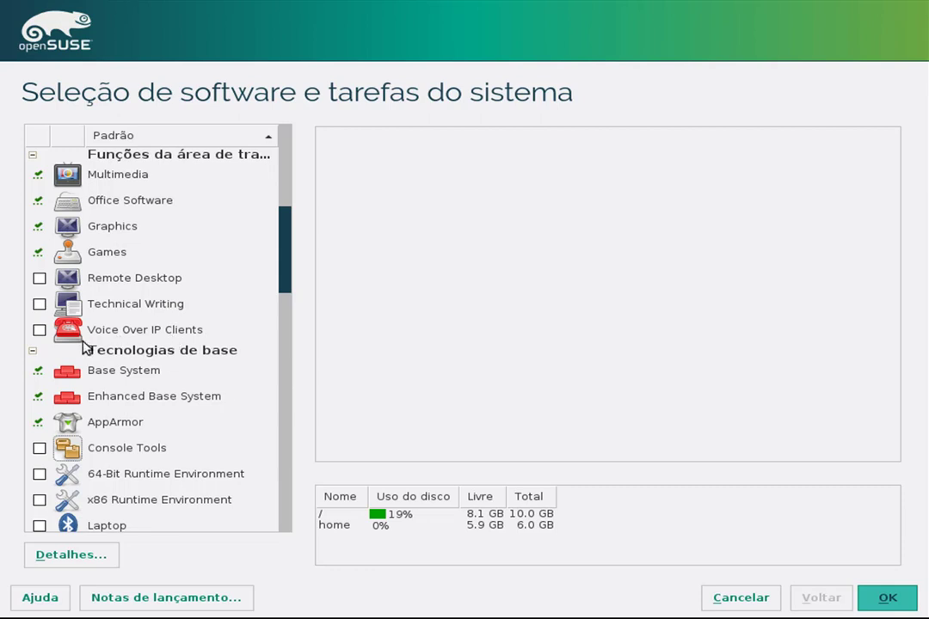
{"action": "left_click_drag", "start_coordinate": [291, 251], "coordinate": [284, 362]}
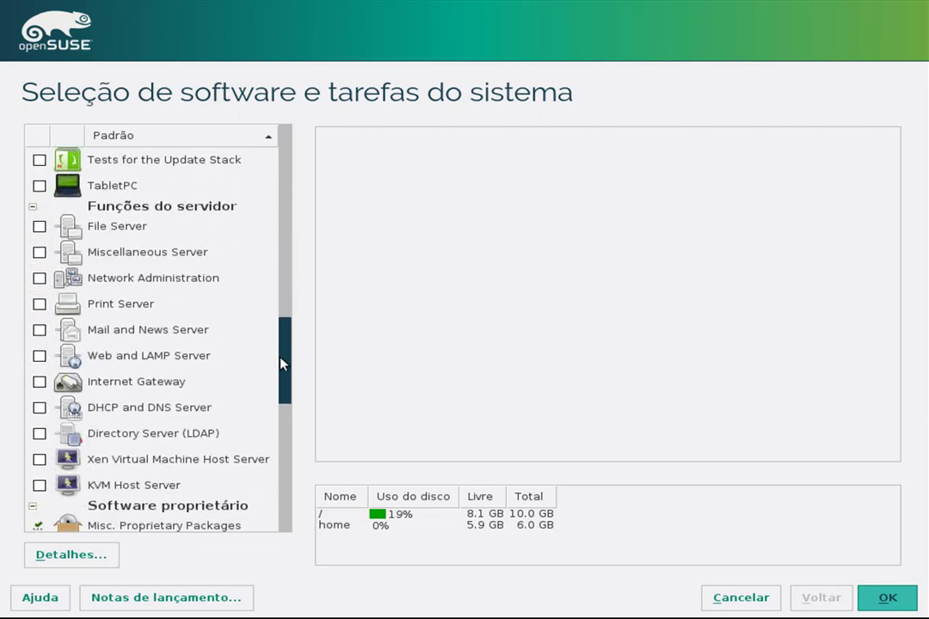
{"action": "mouse_move", "coordinate": [144, 421]}
{"action": "left_click_drag", "start_coordinate": [285, 372], "coordinate": [284, 504]}
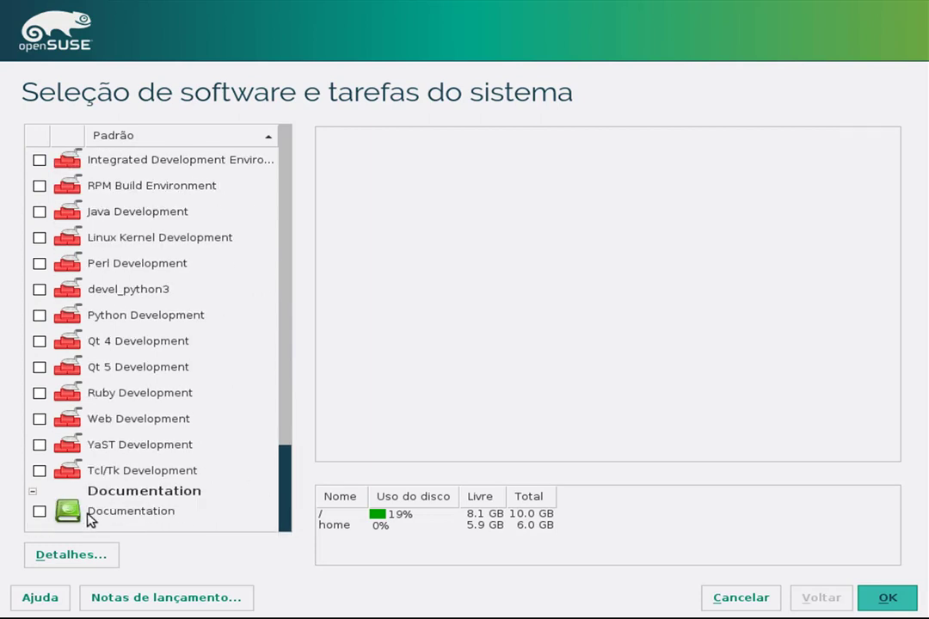
{"action": "left_click", "coordinate": [42, 508]}
{"action": "left_click", "coordinate": [40, 511]}
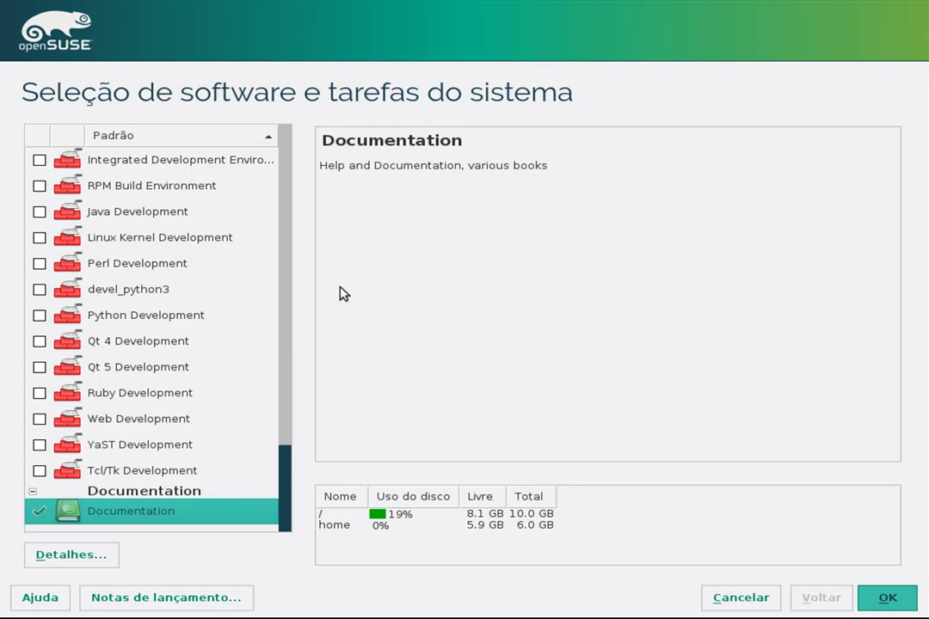
Confirm the software selection with the flash-player license accepted, and start the installation.
{"action": "left_click_drag", "start_coordinate": [286, 484], "coordinate": [303, 164]}
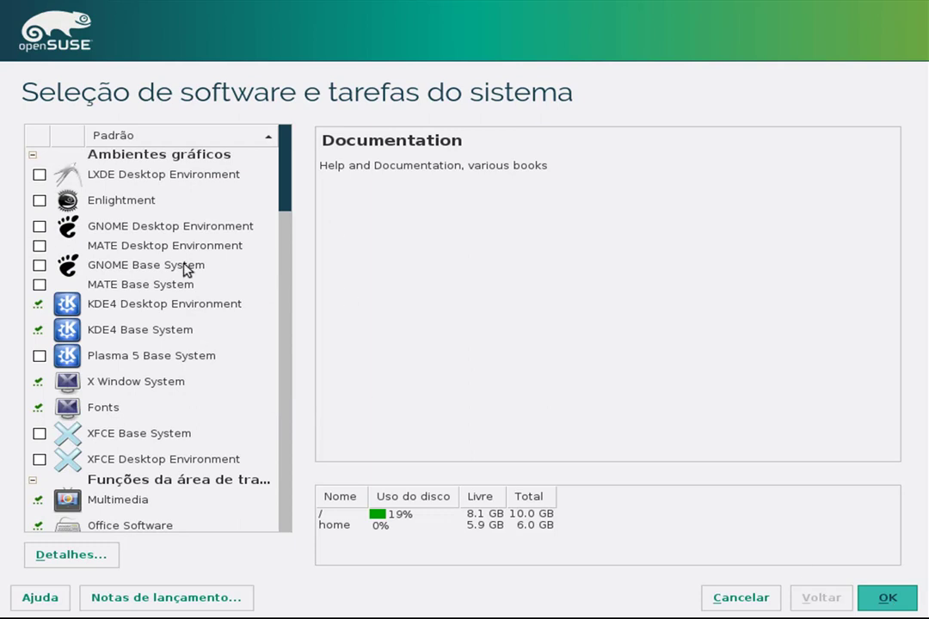
{"action": "left_click", "coordinate": [886, 602]}
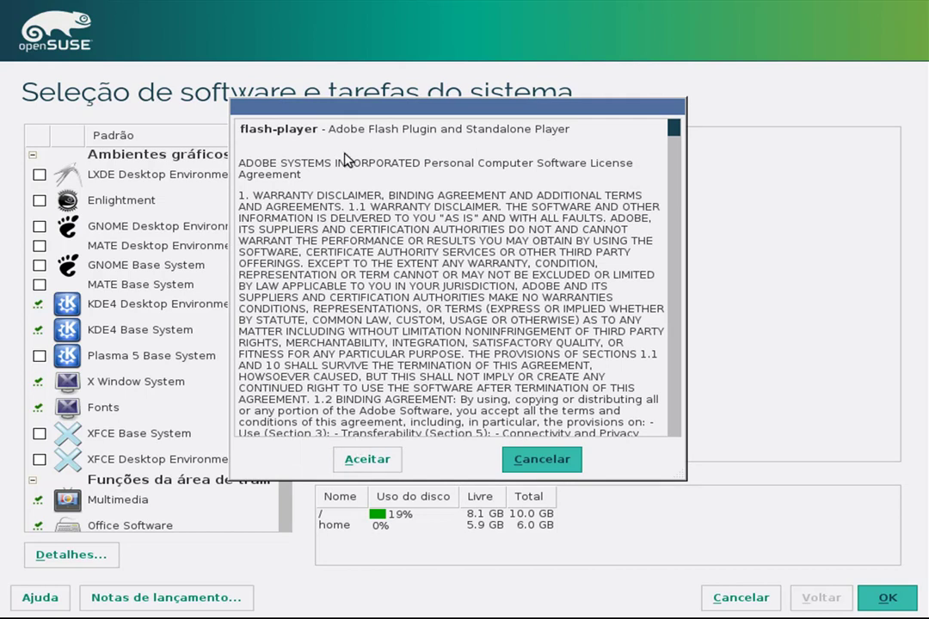
{"action": "left_click", "coordinate": [371, 462]}
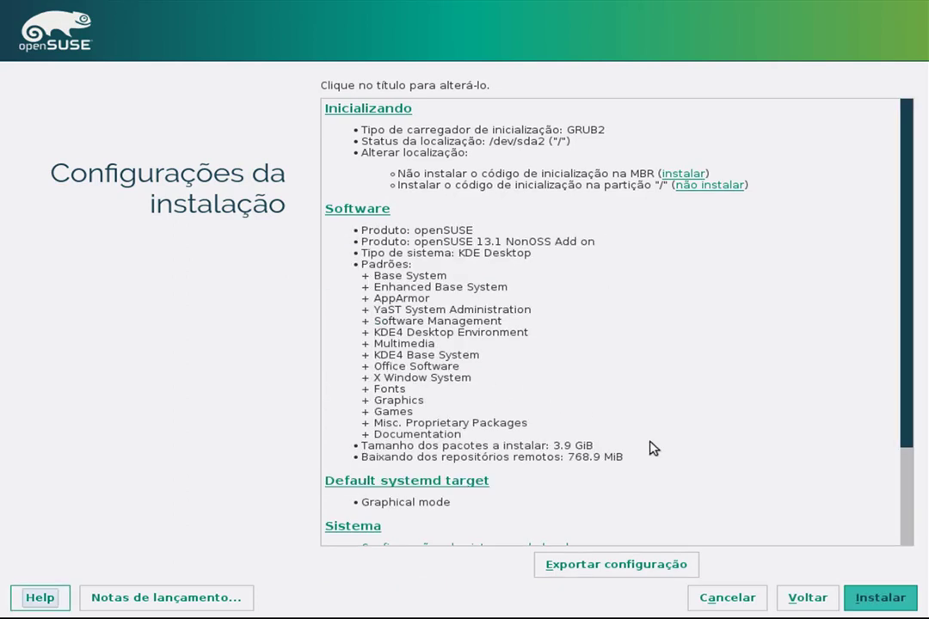
{"action": "left_click", "coordinate": [878, 603]}
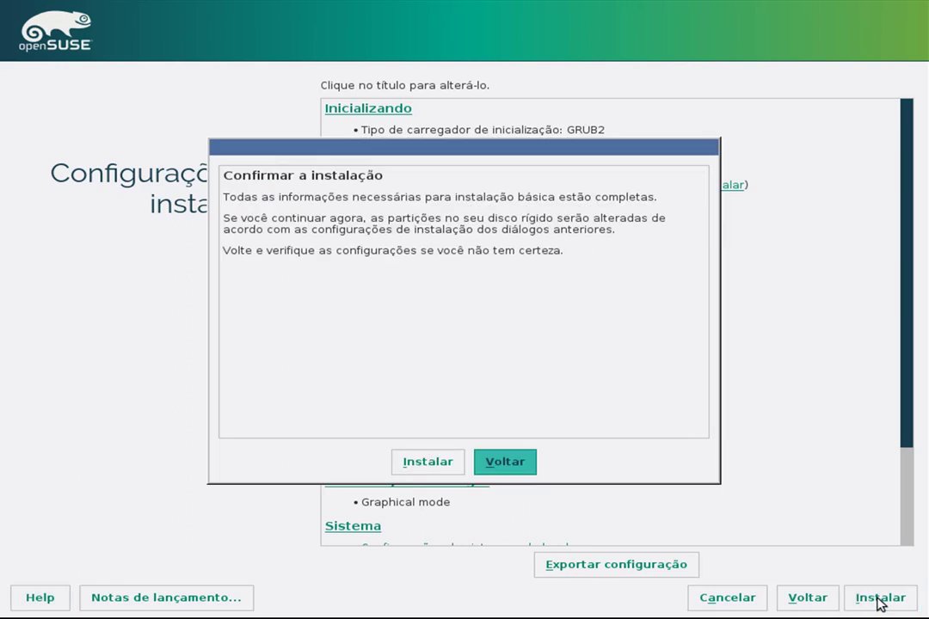
{"action": "left_click", "coordinate": [416, 461]}
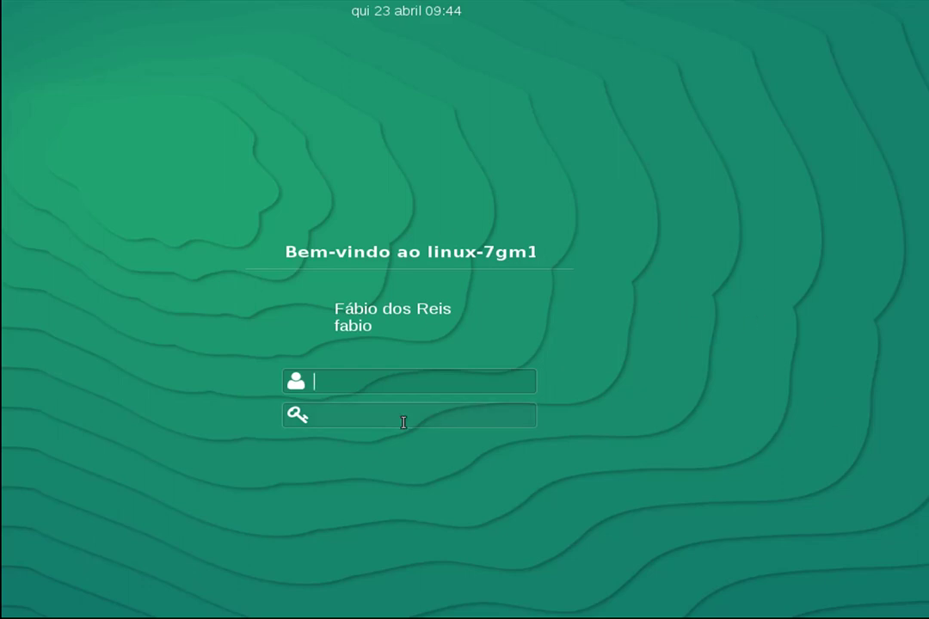
Log in to the installed system with the created user account and its password.
{"action": "left_click", "coordinate": [387, 322]}
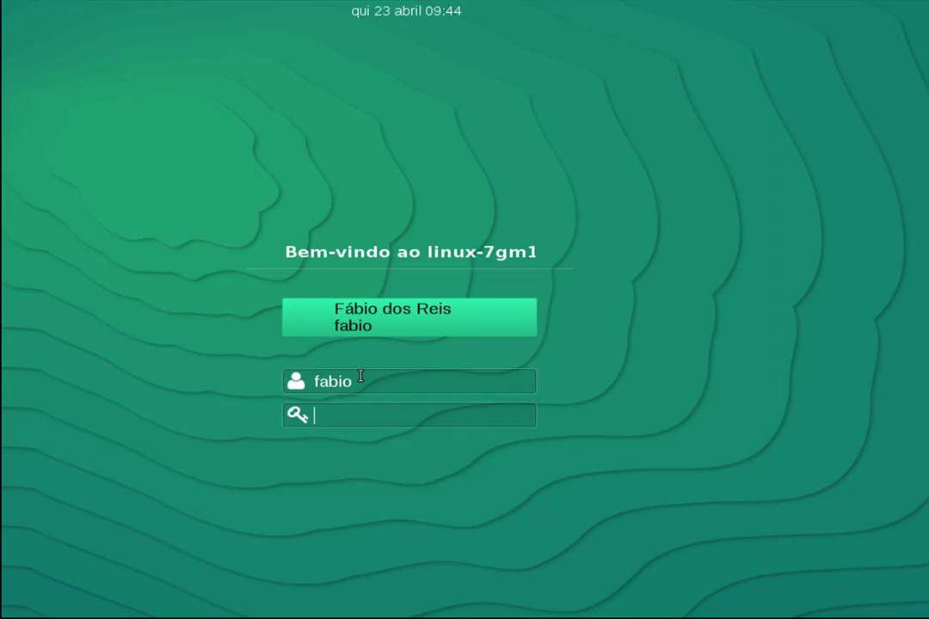
{"action": "type", "text": "••••••••"}
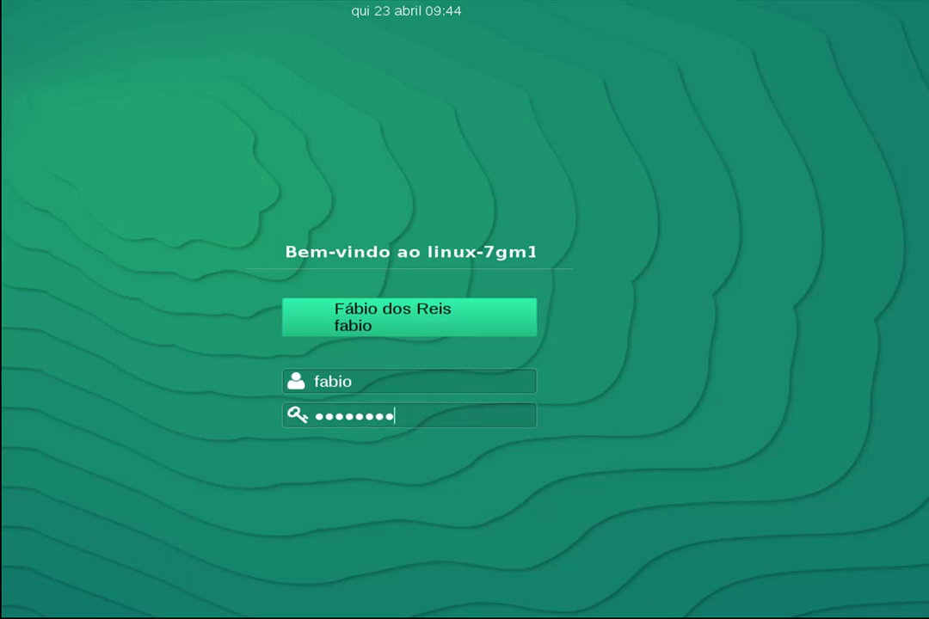
{"action": "key", "text": "Return"}
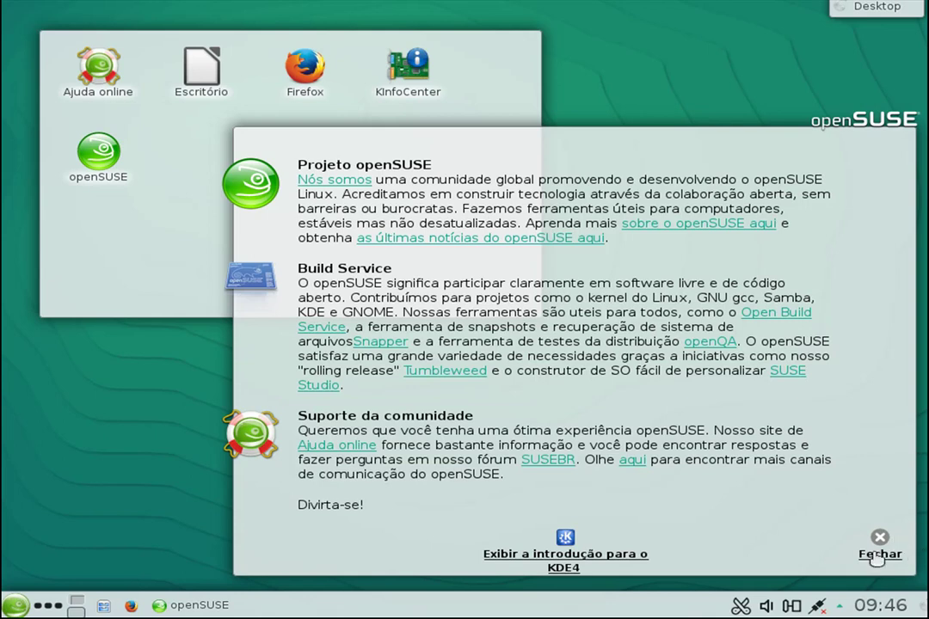
Close the openSUSE welcome window, reopen it from the desktop folder, and close it again.
{"action": "left_click", "coordinate": [877, 554]}
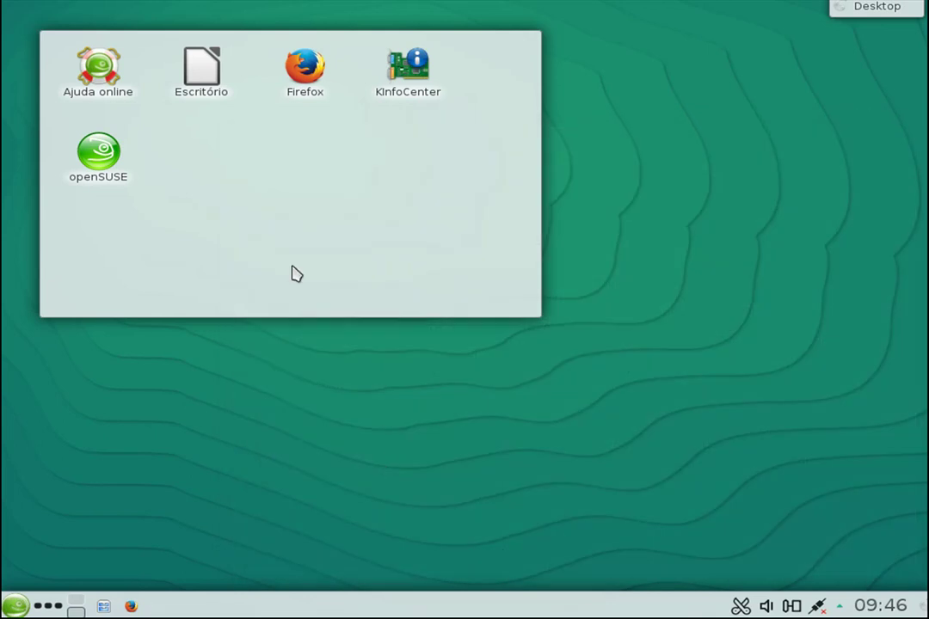
{"action": "left_click", "coordinate": [103, 157]}
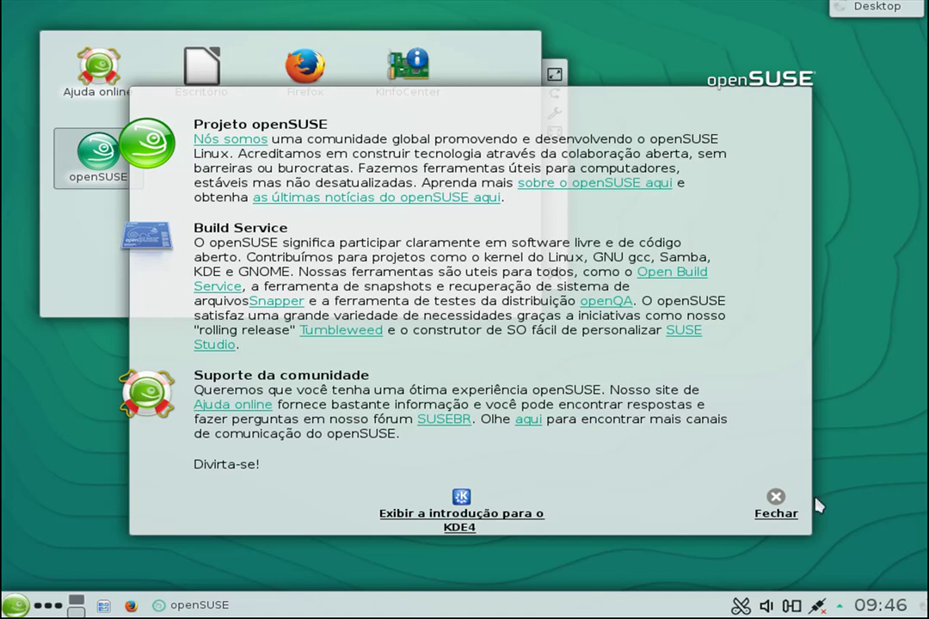
{"action": "left_click", "coordinate": [774, 506]}
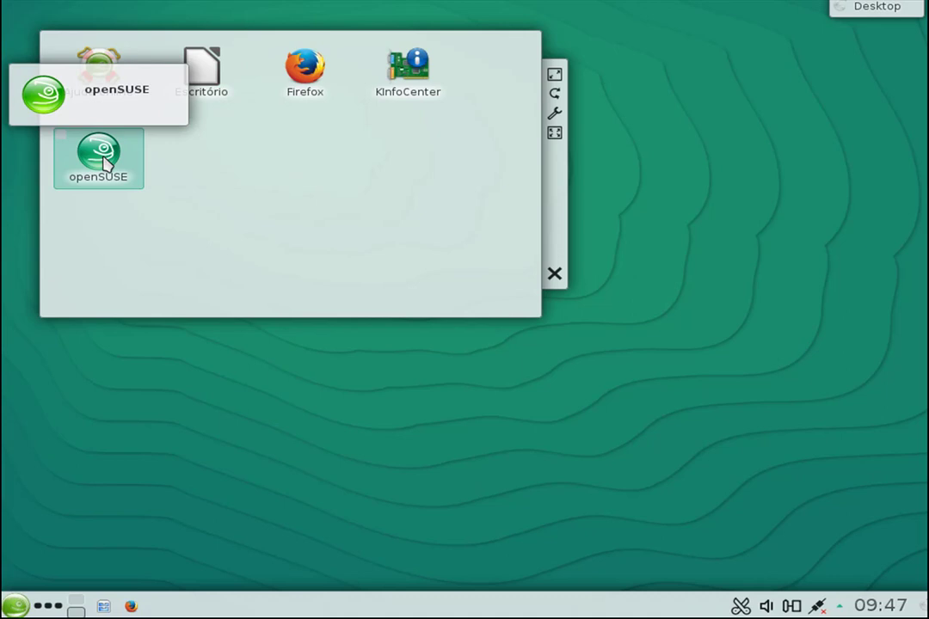
Examine the application launcher's Favoritos, Aplicativos, Computador, Usados recentemente and Sair sections.
{"action": "left_click", "coordinate": [18, 607]}
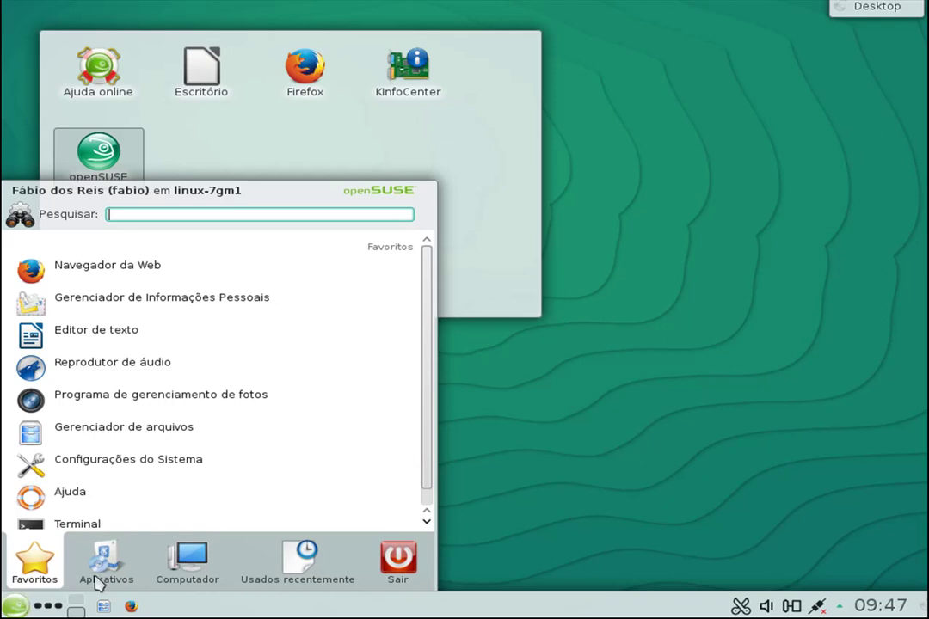
{"action": "scroll", "coordinate": [62, 435], "scroll_direction": "down", "scroll_amount": 1}
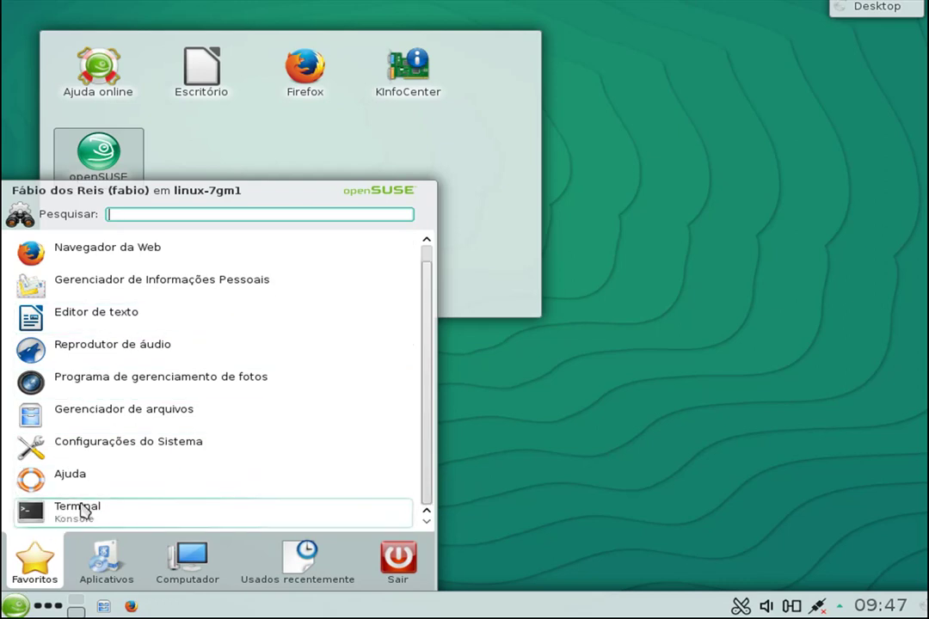
{"action": "left_click", "coordinate": [106, 560]}
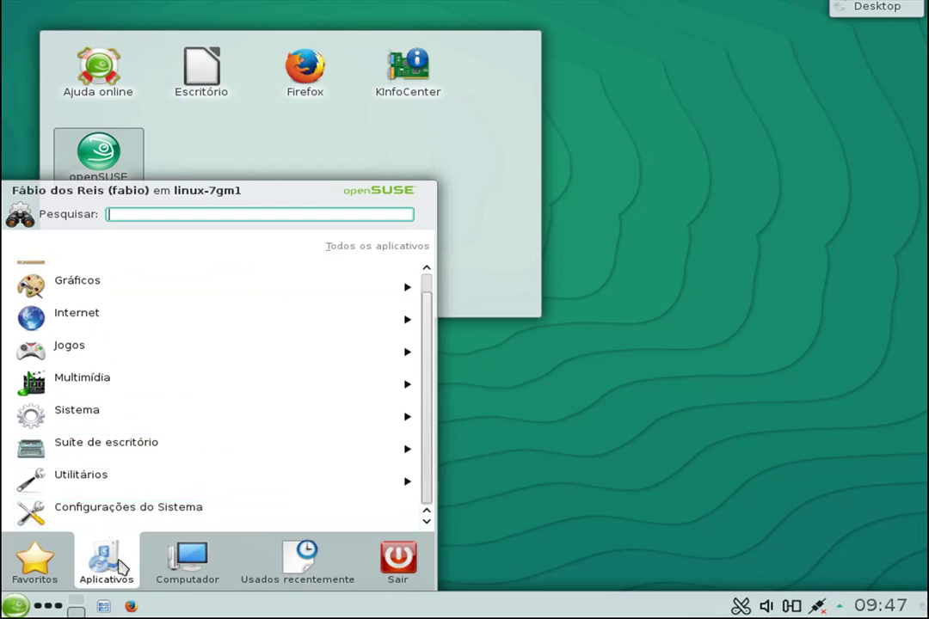
{"action": "left_click", "coordinate": [189, 559]}
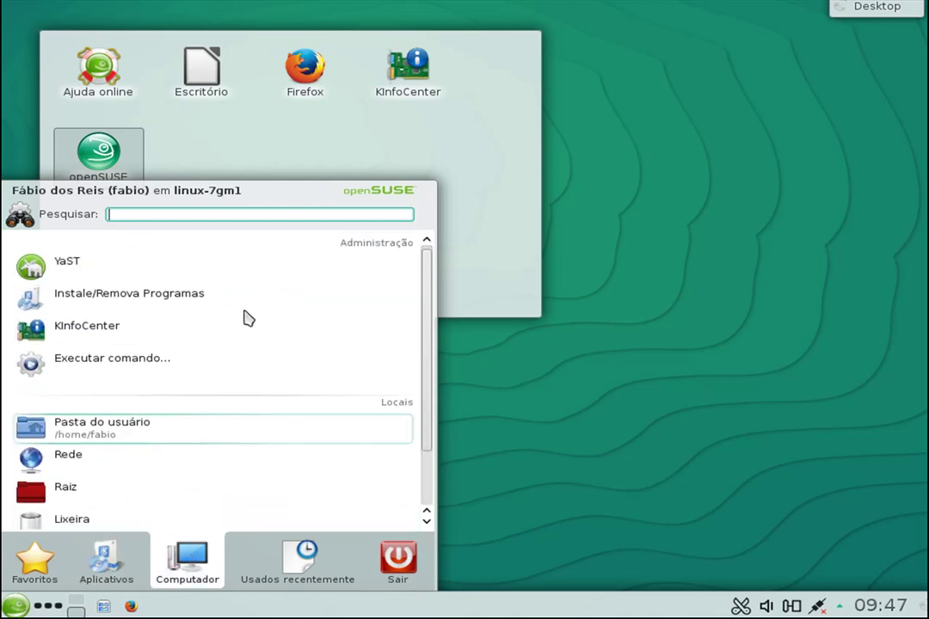
{"action": "left_click", "coordinate": [292, 560]}
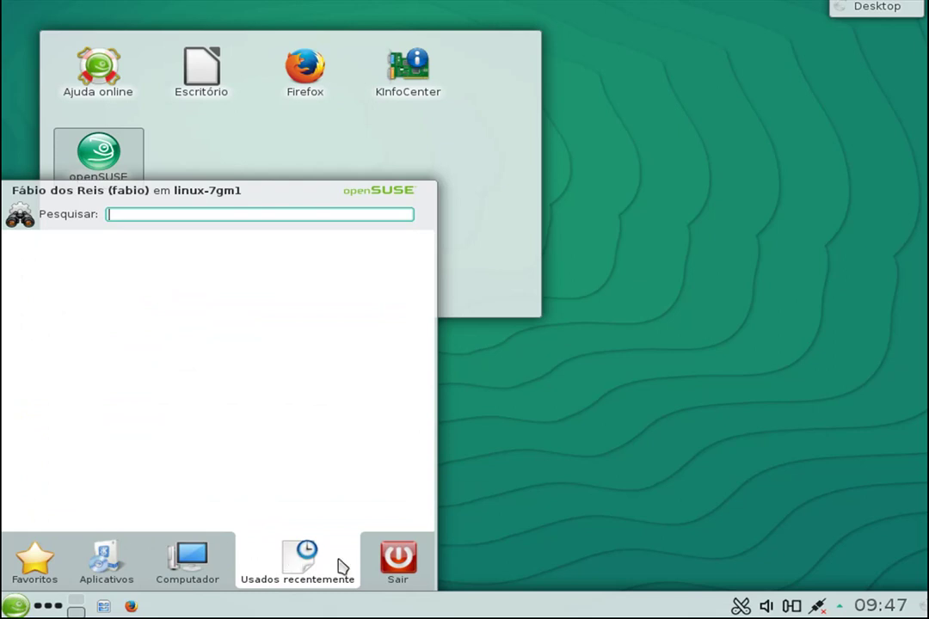
{"action": "left_click", "coordinate": [400, 568]}
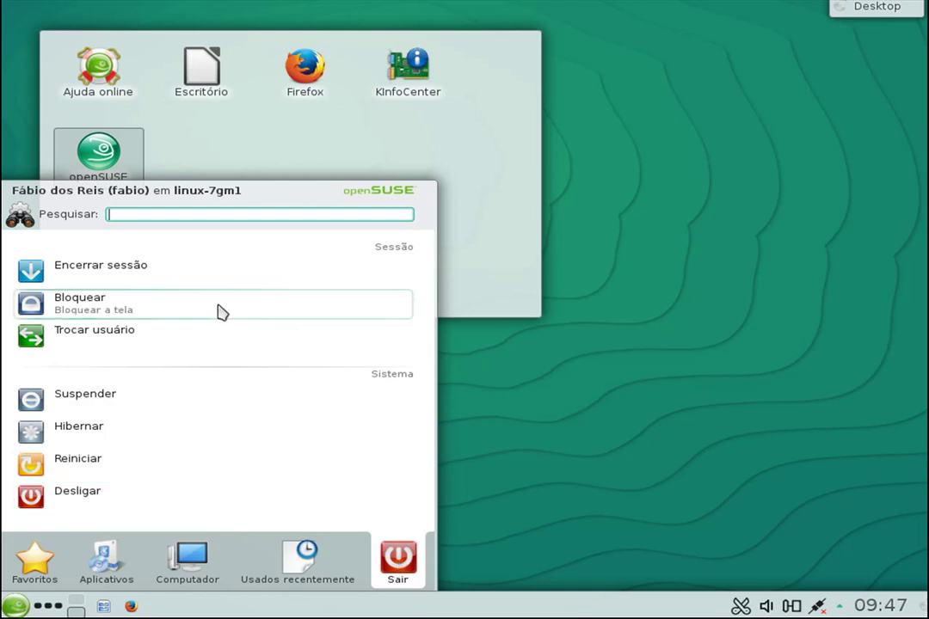
Launch YaST from the application launcher's Computador section and authorize it with the root password.
{"action": "left_click", "coordinate": [121, 574]}
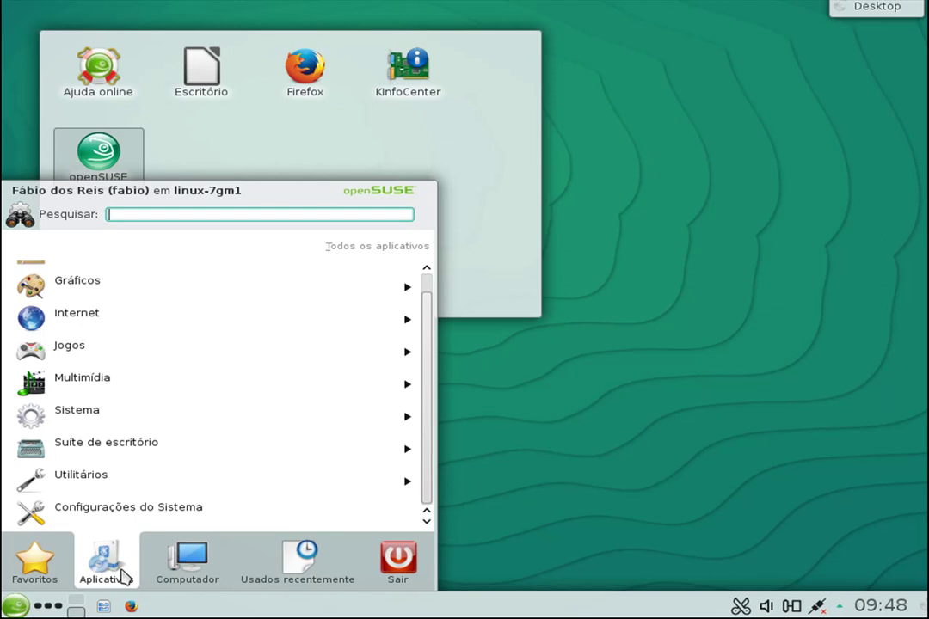
{"action": "mouse_move", "coordinate": [172, 565]}
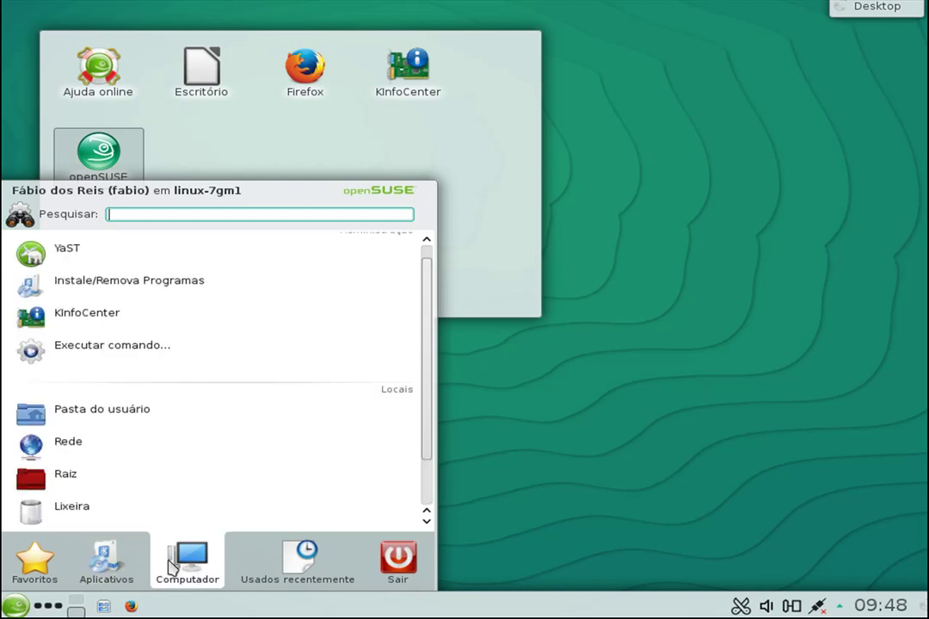
{"action": "left_click", "coordinate": [73, 255]}
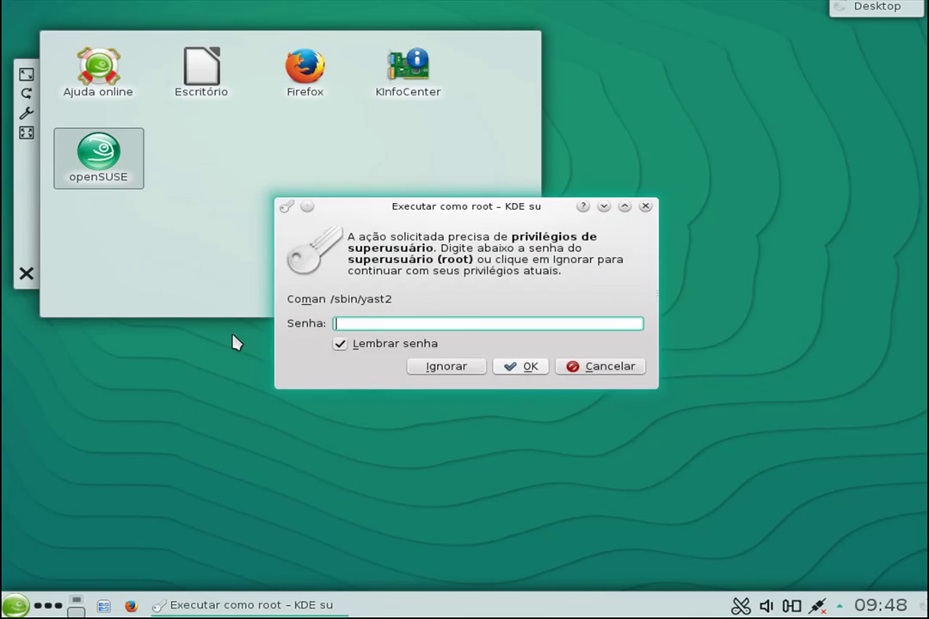
{"action": "type", "text": "********"}
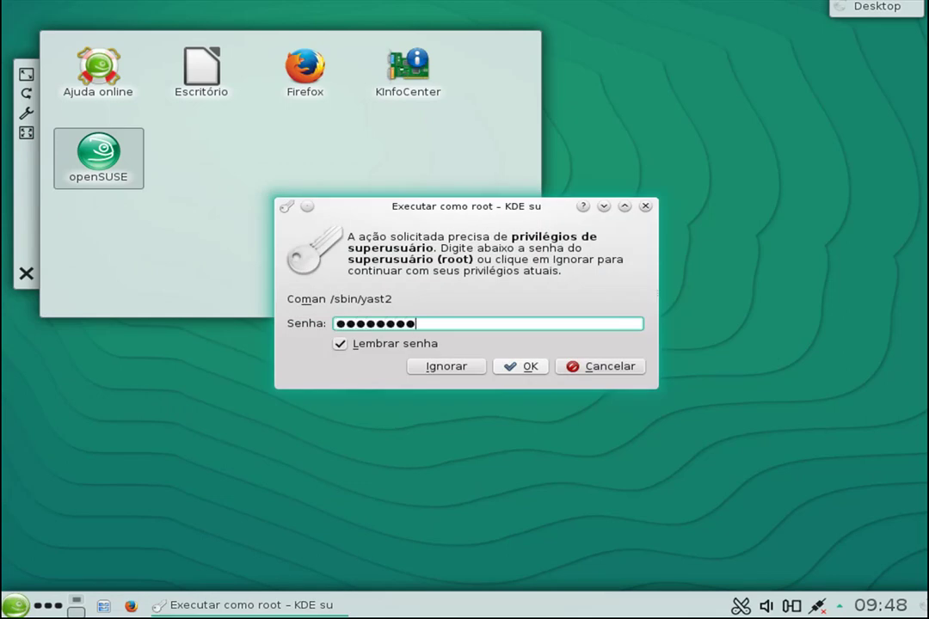
{"action": "left_click", "coordinate": [527, 368]}
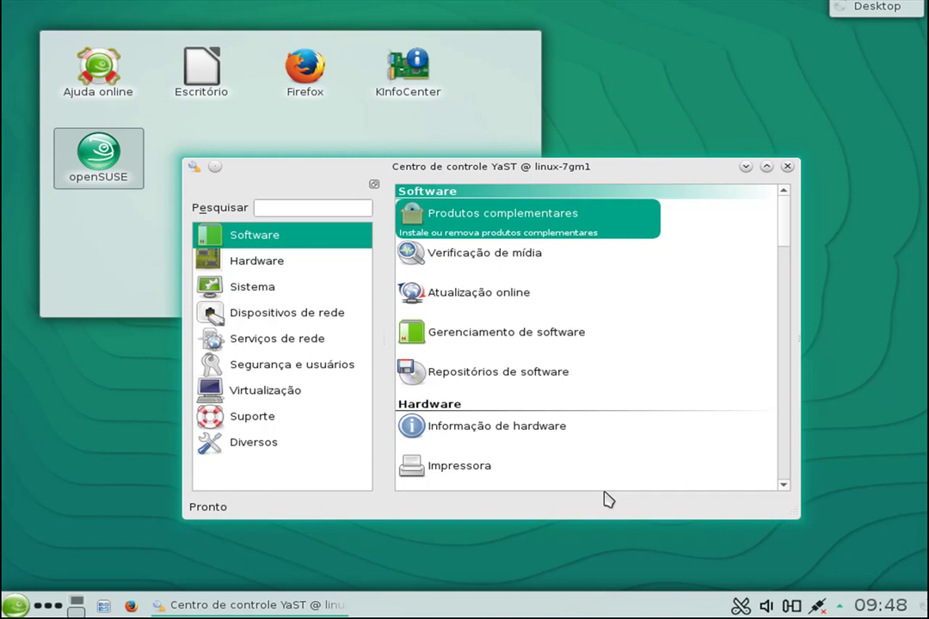
Examine the Hardware, Sistema and Dispositivos de rede categories in the YaST control center.
{"action": "left_click", "coordinate": [266, 265]}
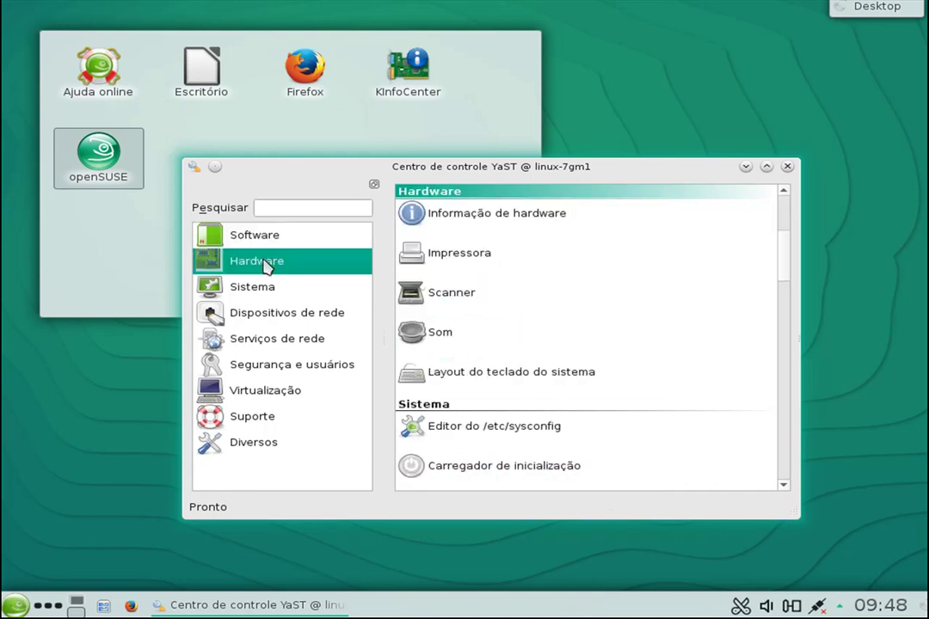
{"action": "left_click", "coordinate": [249, 289]}
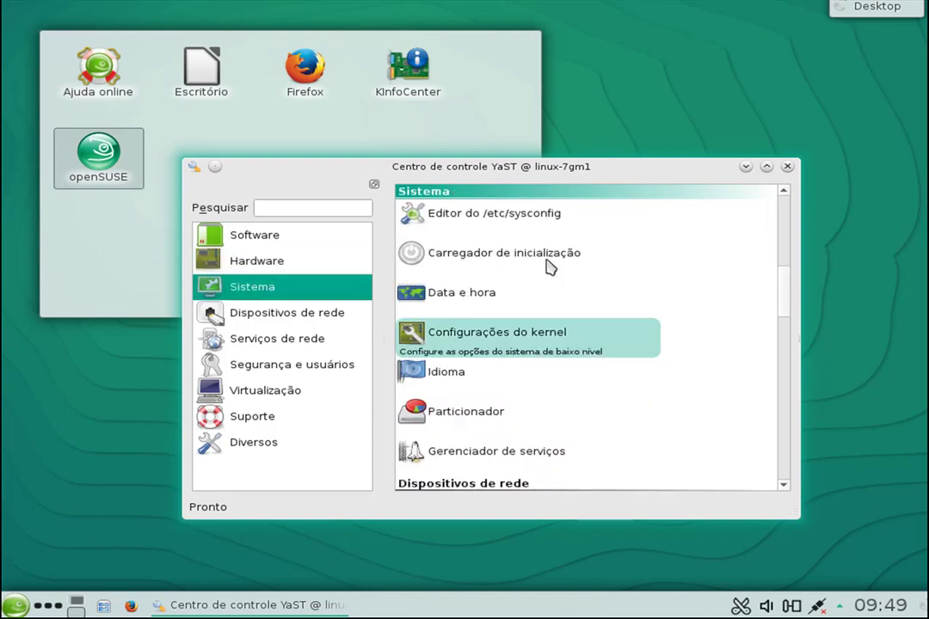
{"action": "left_click", "coordinate": [303, 318]}
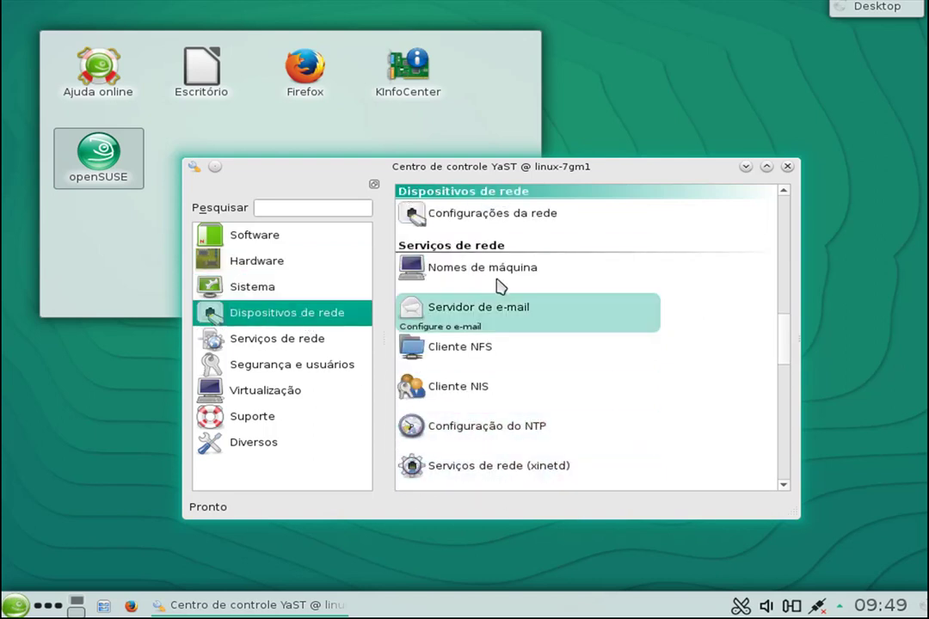
Open Configurações da rede, view the address configuration of network card enp0s3, and leave without saving changes.
{"action": "left_click", "coordinate": [516, 214]}
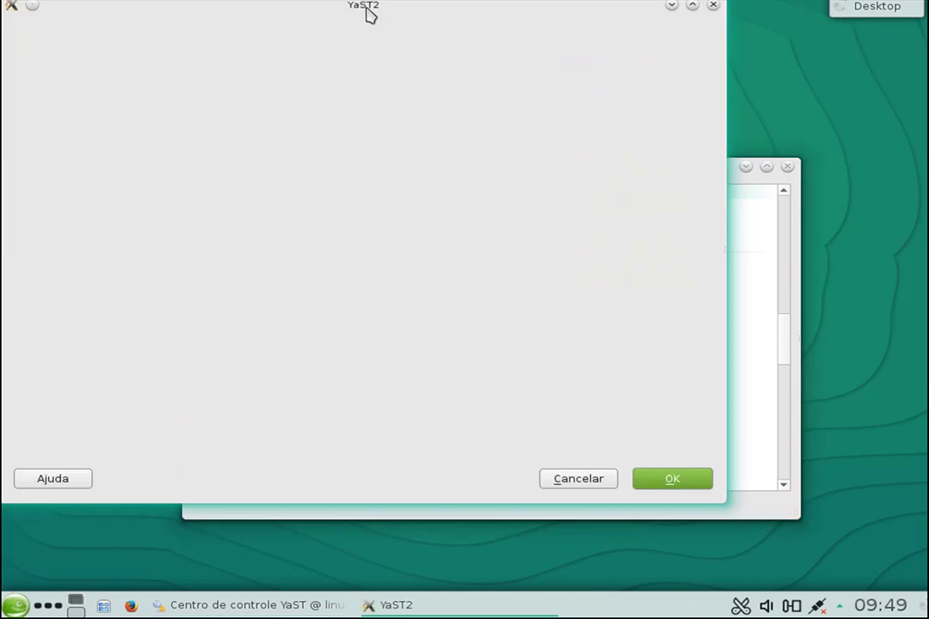
{"action": "left_click_drag", "start_coordinate": [368, 13], "coordinate": [440, 71]}
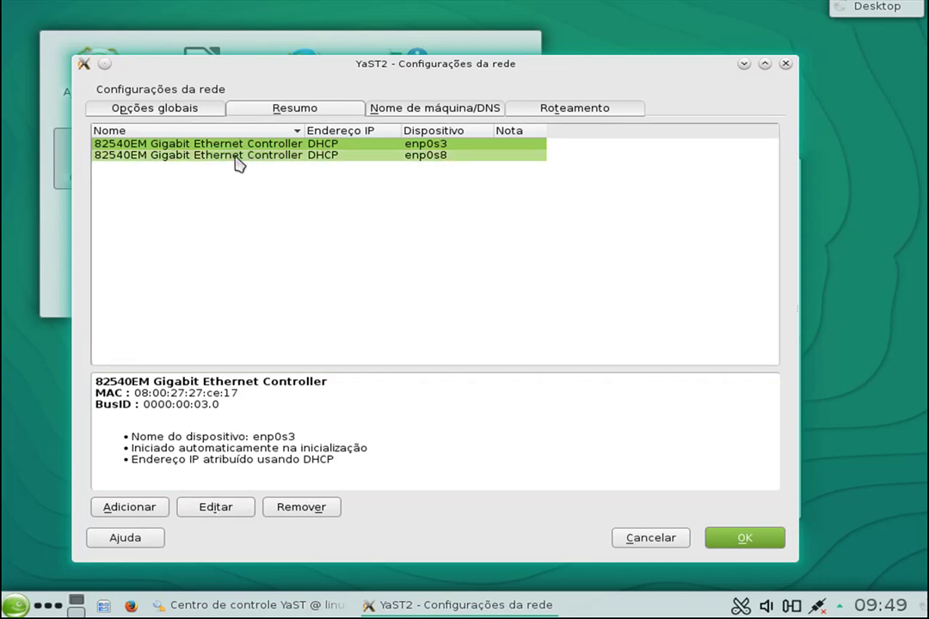
{"action": "left_click", "coordinate": [224, 511]}
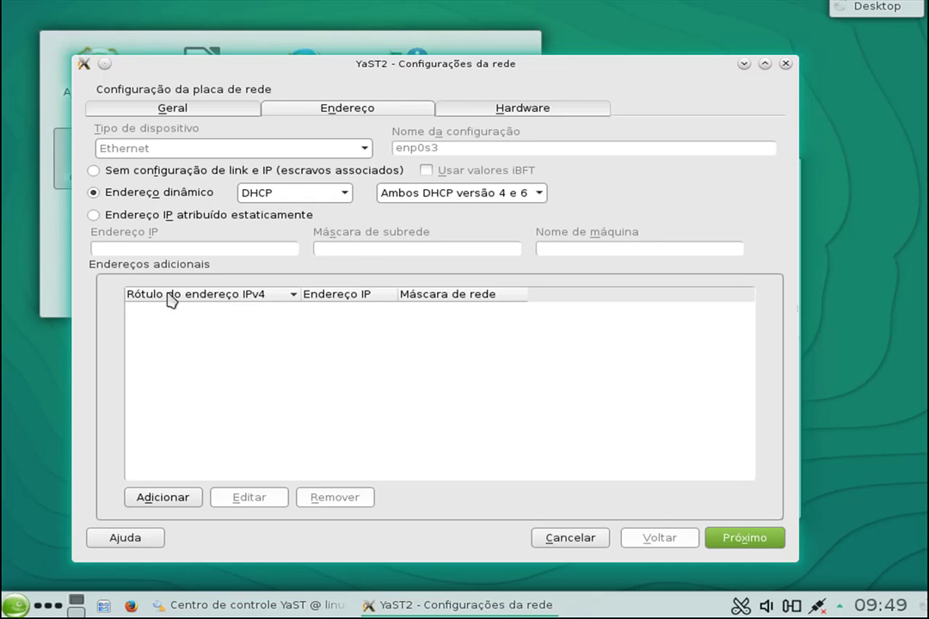
{"action": "left_click", "coordinate": [582, 540]}
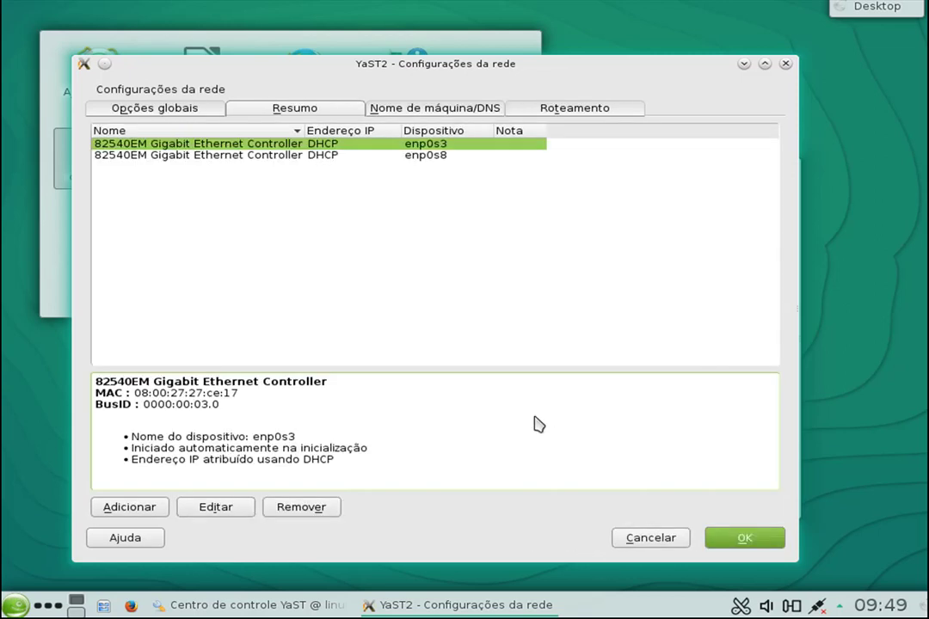
{"action": "left_click", "coordinate": [662, 543]}
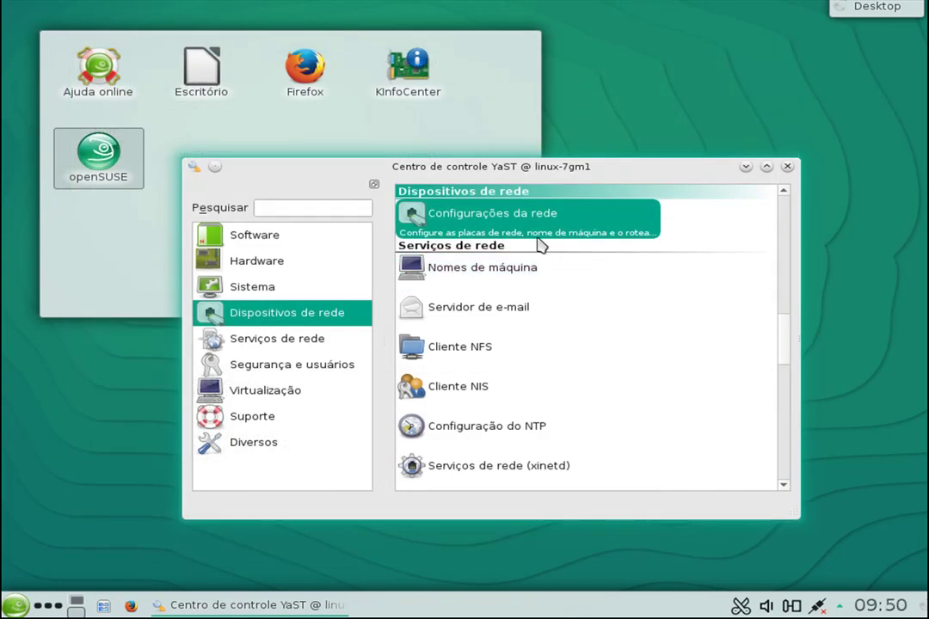
Examine YaST's Serviços de rede, Segurança e usuários, Virtualização, Suporte, Diversos and Software modules, and close the control center.
{"action": "left_click", "coordinate": [308, 340]}
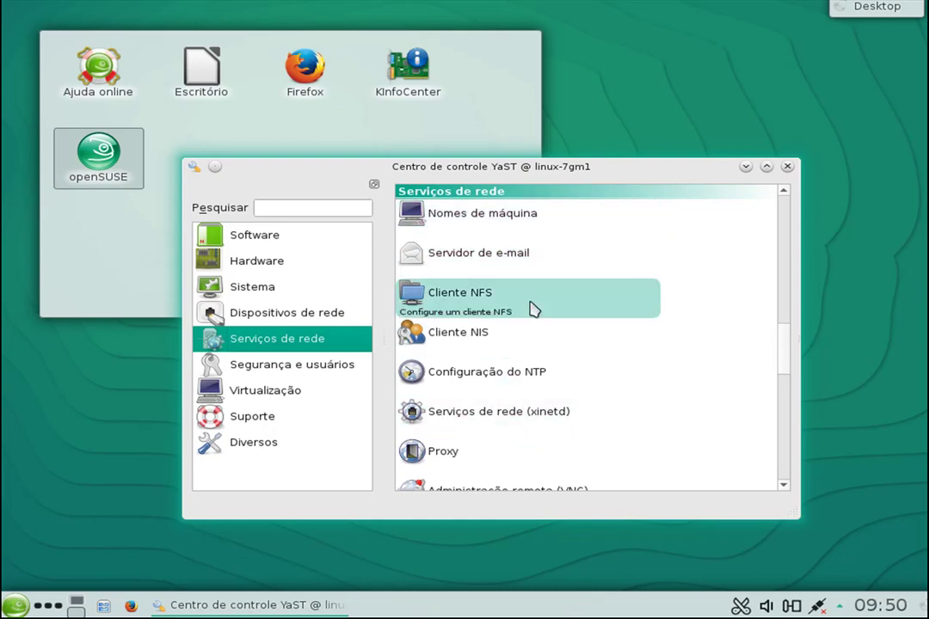
{"action": "left_click_drag", "start_coordinate": [782, 364], "coordinate": [784, 441]}
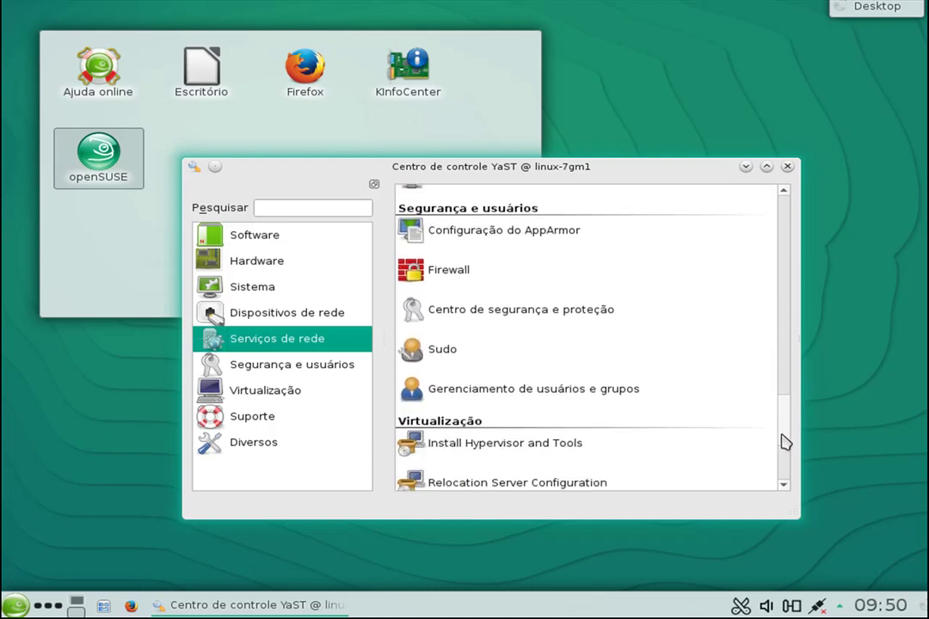
{"action": "left_click", "coordinate": [328, 367]}
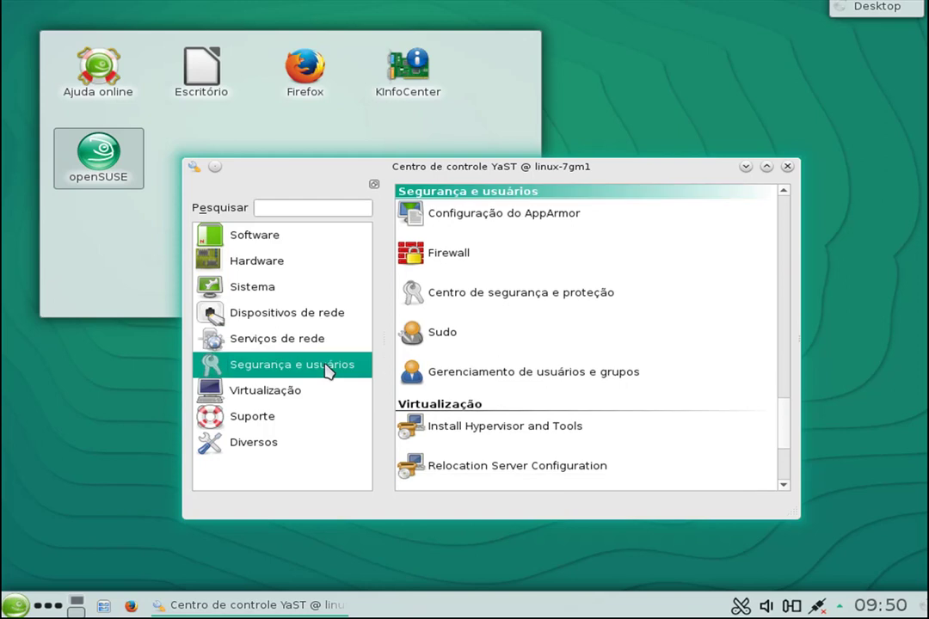
{"action": "left_click", "coordinate": [273, 393]}
{"action": "left_click", "coordinate": [309, 420]}
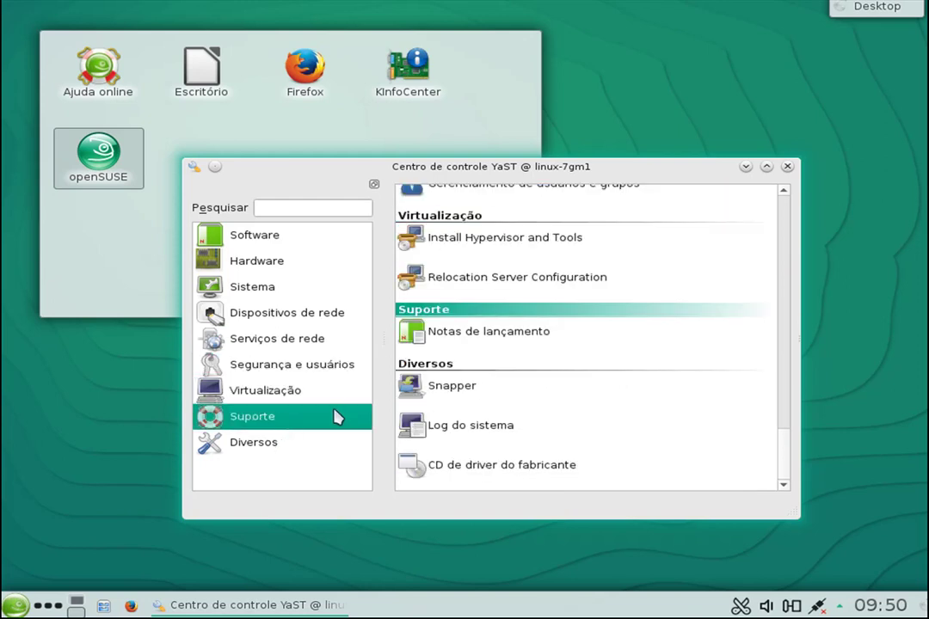
{"action": "left_click", "coordinate": [265, 444]}
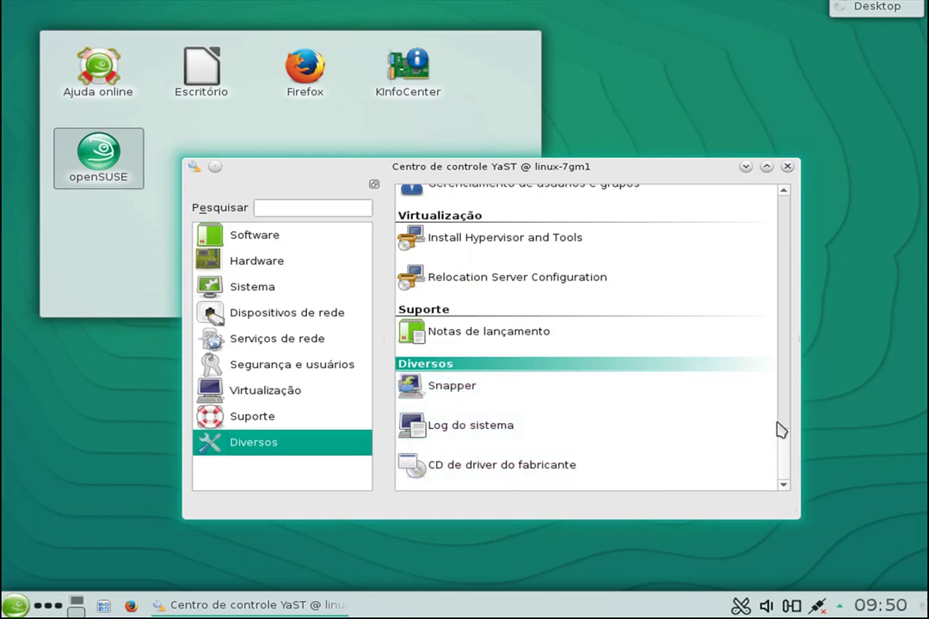
{"action": "left_click_drag", "start_coordinate": [787, 442], "coordinate": [762, 187]}
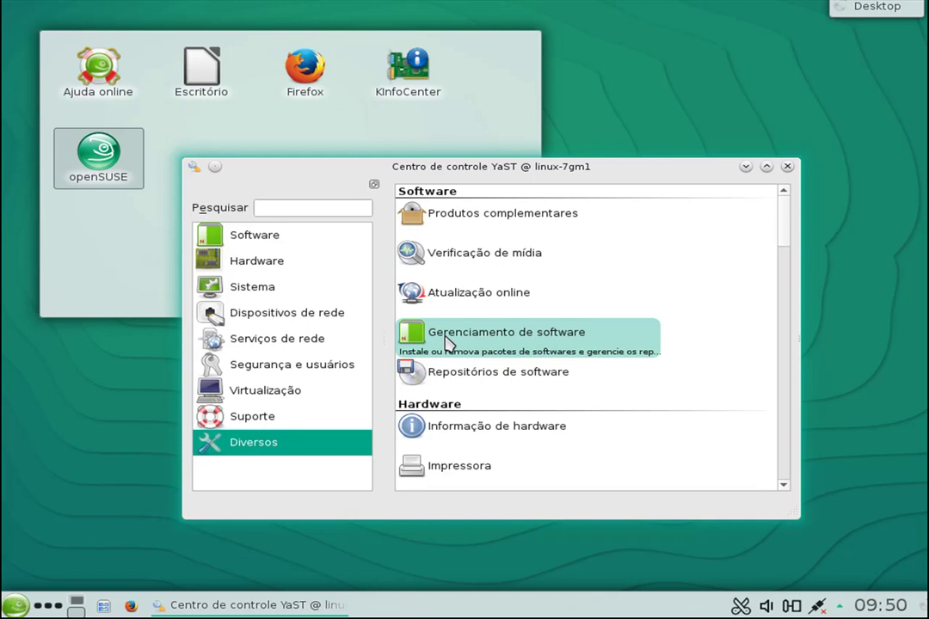
{"action": "left_click", "coordinate": [786, 167]}
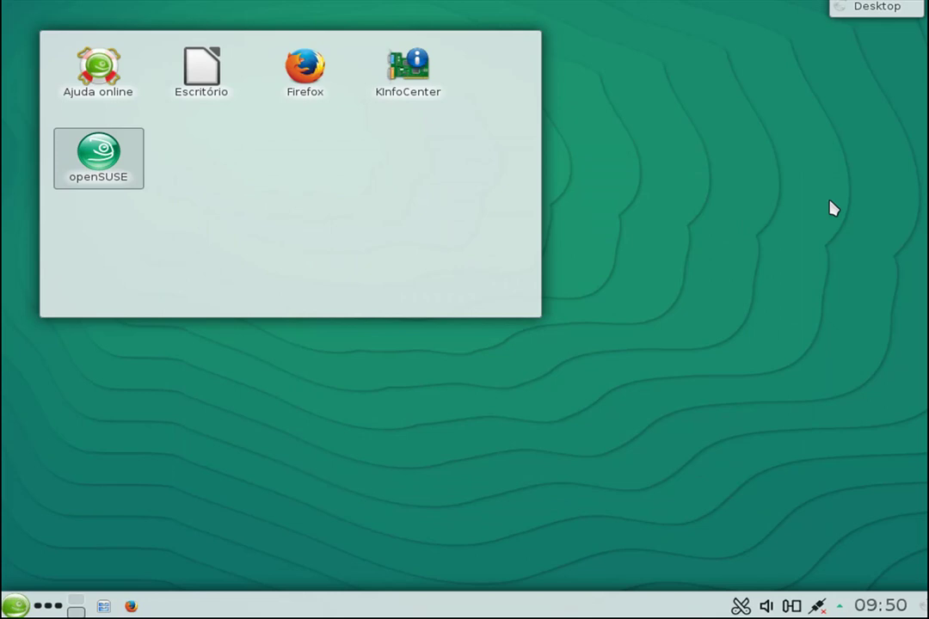
Shut down the computer from the application launcher's Sair section and confirm with Desligar o computador.
{"action": "left_click", "coordinate": [16, 605]}
{"action": "left_click", "coordinate": [397, 561]}
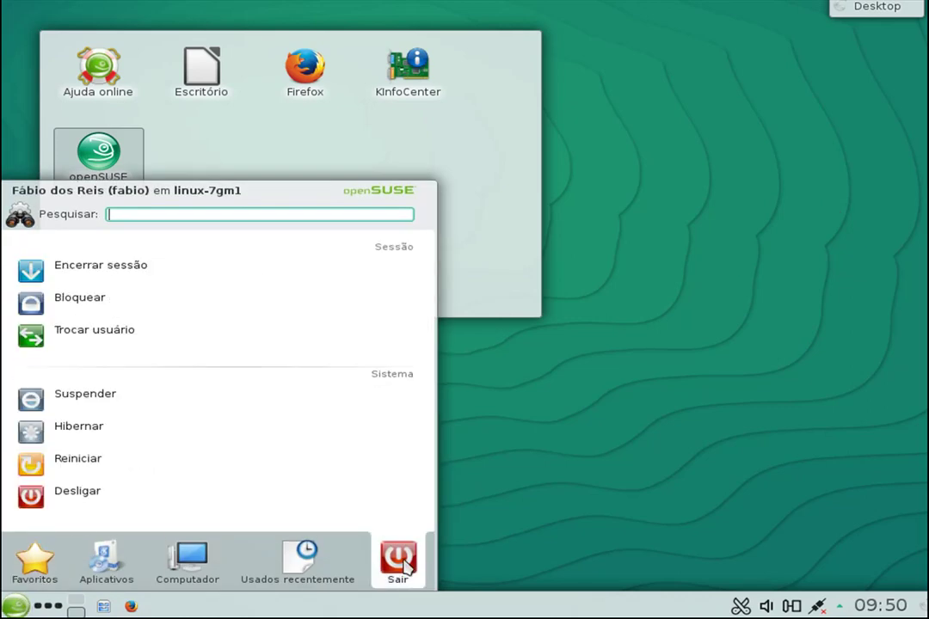
{"action": "left_click", "coordinate": [99, 501]}
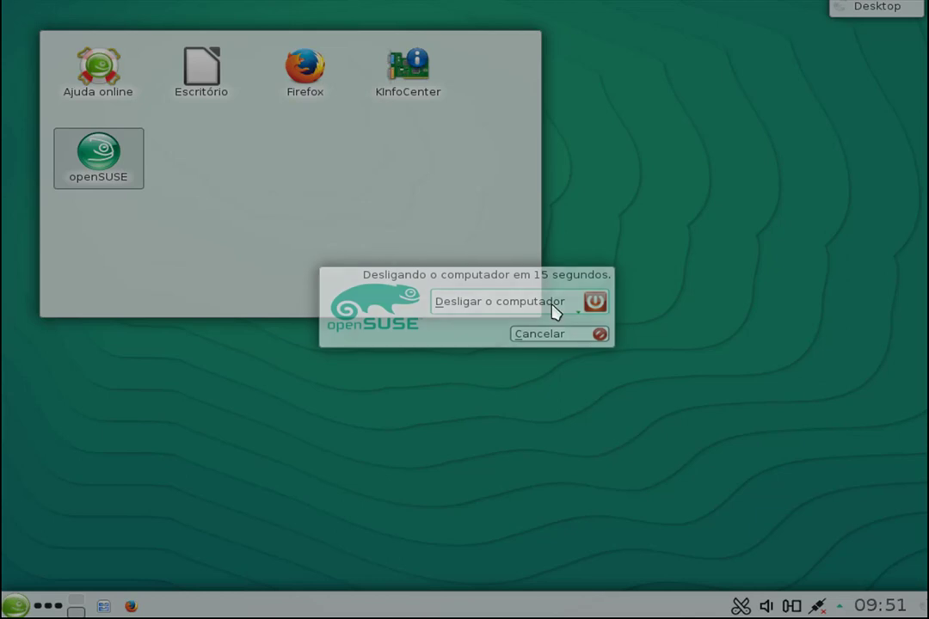
{"action": "left_click", "coordinate": [554, 302]}
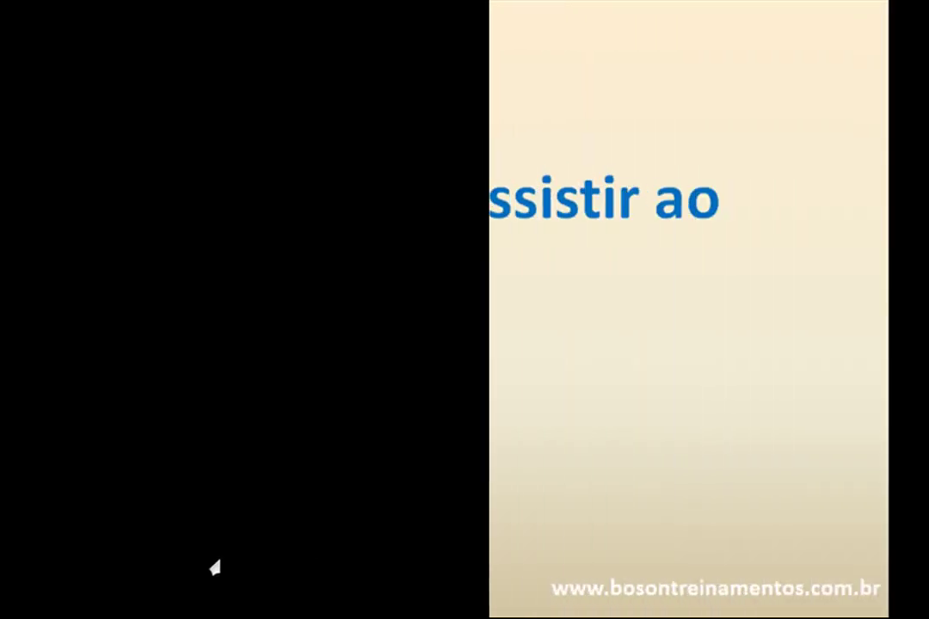